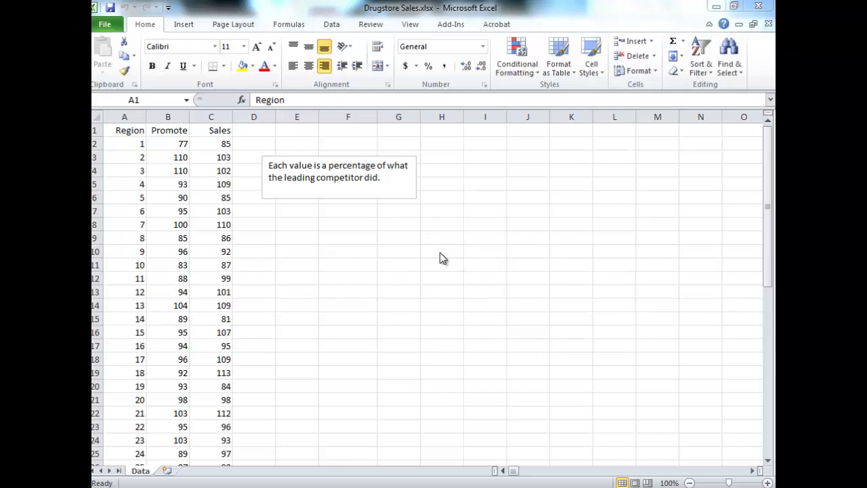
Enter the competitor label 'Pharmex' in cell E1, correcting the misspelling.
{"action": "left_click", "coordinate": [283, 130]}
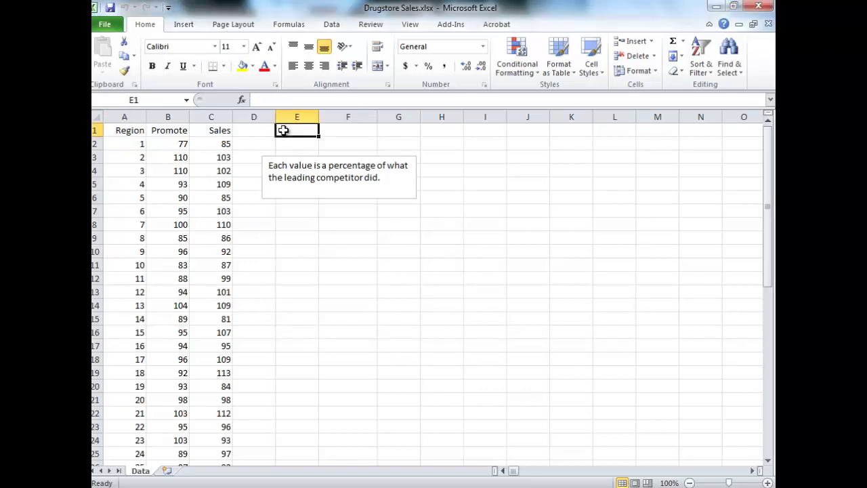
{"action": "type", "text": "Parhmex"}
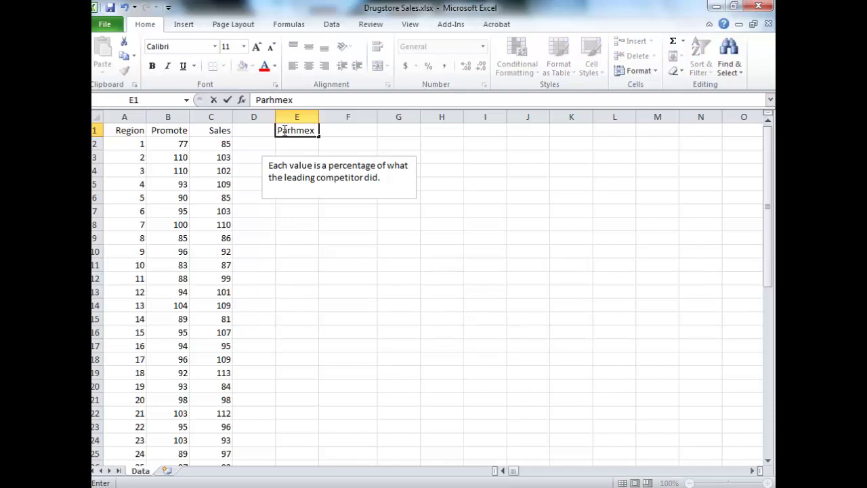
{"action": "key", "text": "BackSpace"}
{"action": "key", "text": "BackSpace"}
{"action": "key", "text": "BackSpace"}
{"action": "key", "text": "BackSpace"}
{"action": "key", "text": "BackSpace"}
{"action": "key", "text": "BackSpace"}
{"action": "type", "text": "harmex"}
{"action": "left_click", "coordinate": [430, 316]}
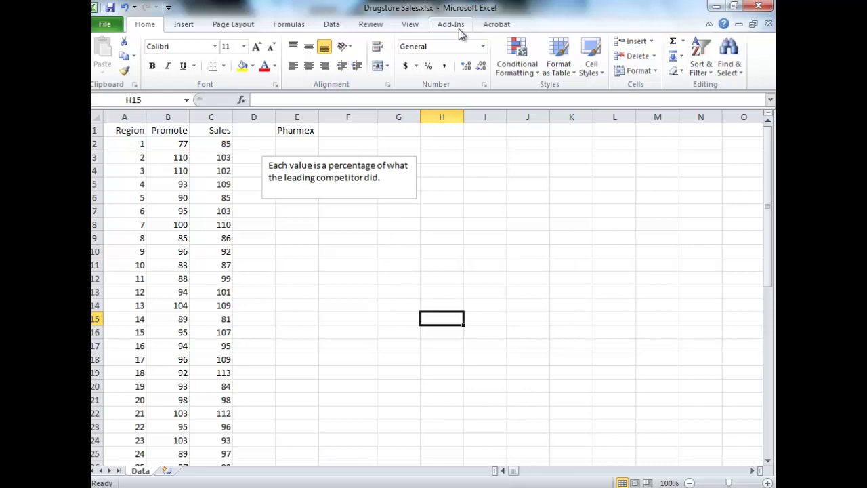
Switch to the Add-Ins ribbon to reveal the StatPro add-in button.
{"action": "left_click", "coordinate": [459, 30]}
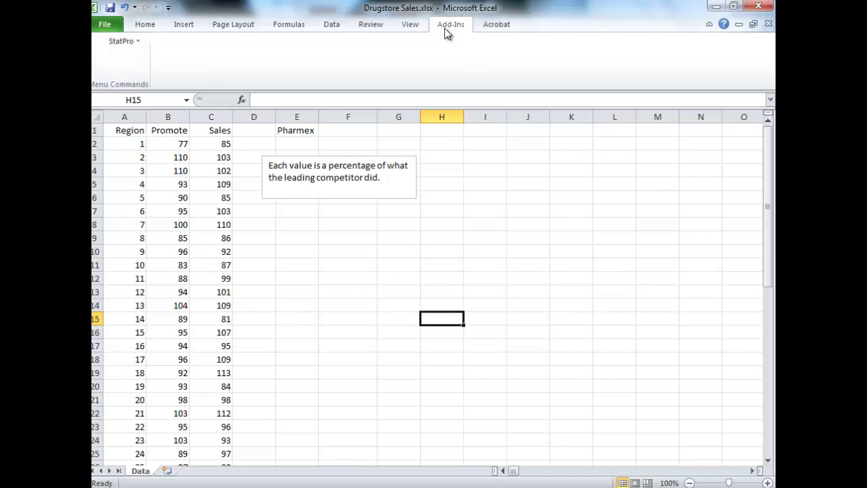
Start a StatPro simple regression on data range B1:C51, accepting the missing-data caution.
{"action": "left_click", "coordinate": [131, 44]}
{"action": "mouse_move", "coordinate": [144, 105]}
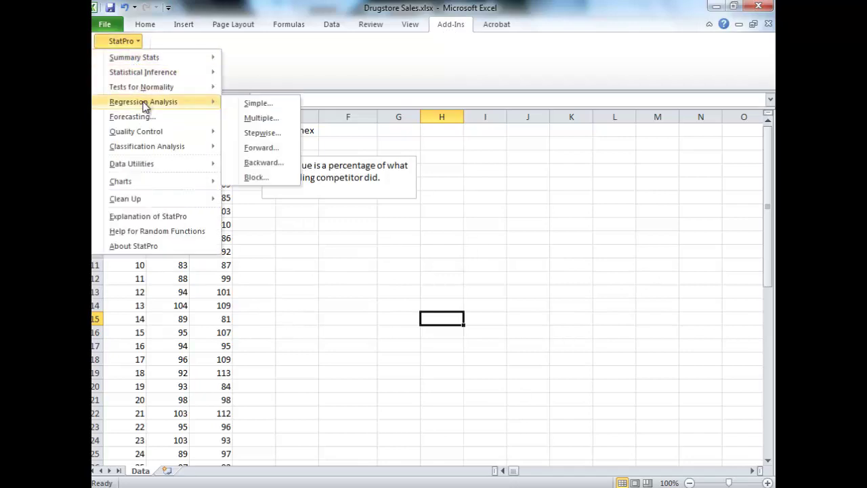
{"action": "left_click", "coordinate": [246, 107]}
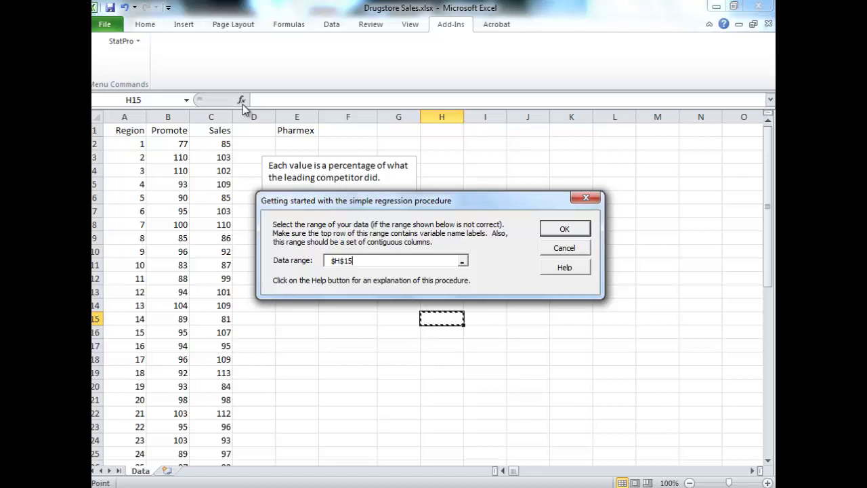
{"action": "left_click", "coordinate": [156, 130]}
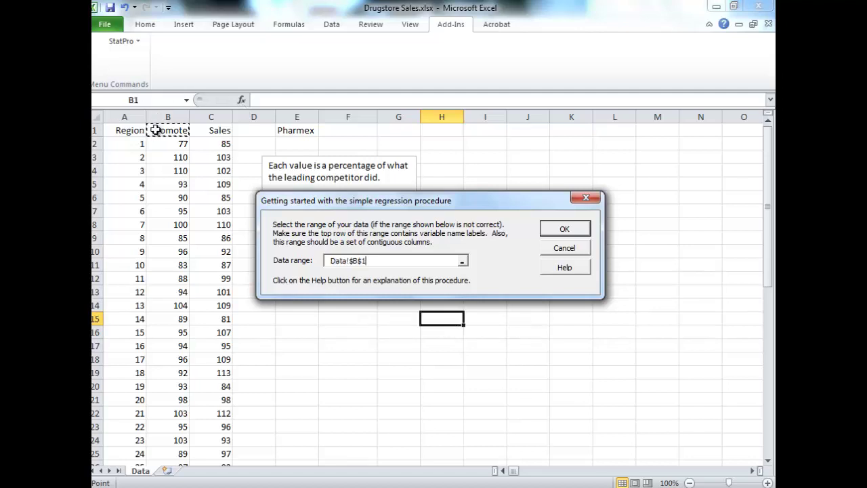
{"action": "key", "text": "shift+Right"}
{"action": "key", "text": "ctrl+shift+Down"}
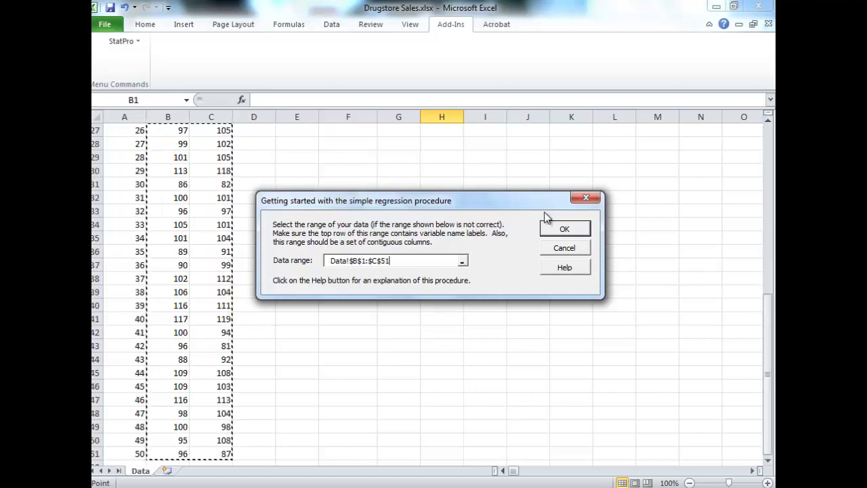
{"action": "left_click", "coordinate": [557, 231]}
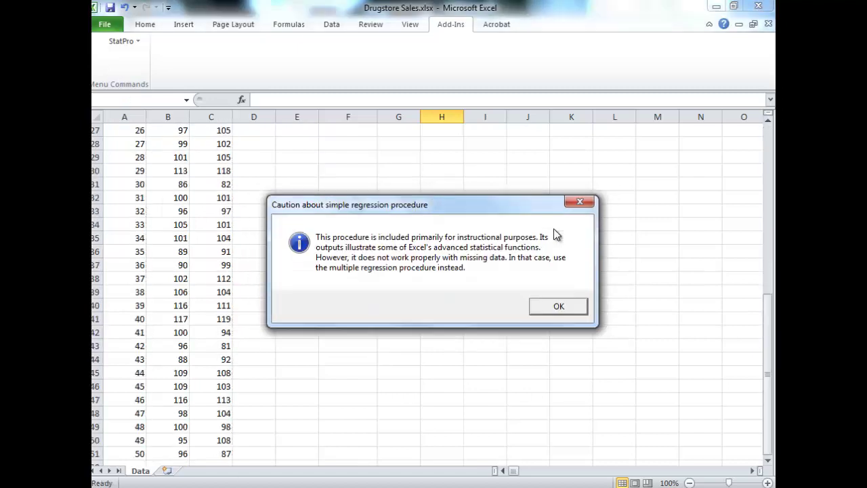
{"action": "left_click", "coordinate": [556, 305]}
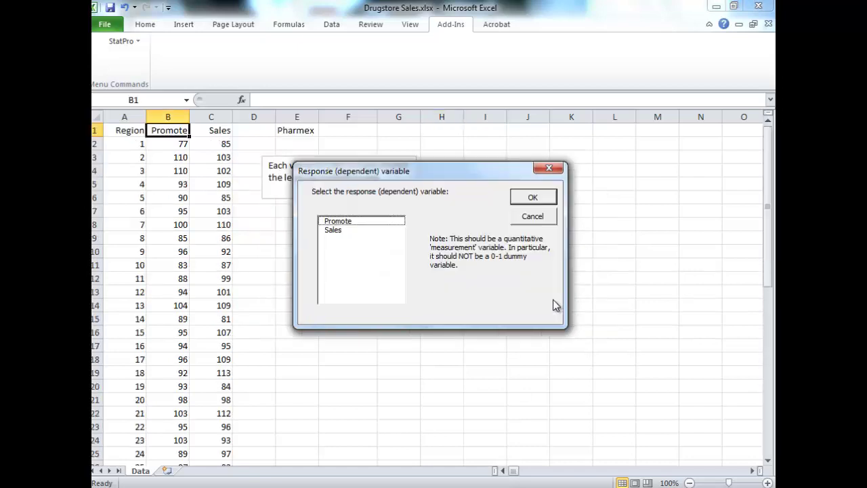
Choose Sales as the response variable and Promote as the explanatory variable.
{"action": "left_click", "coordinate": [333, 230]}
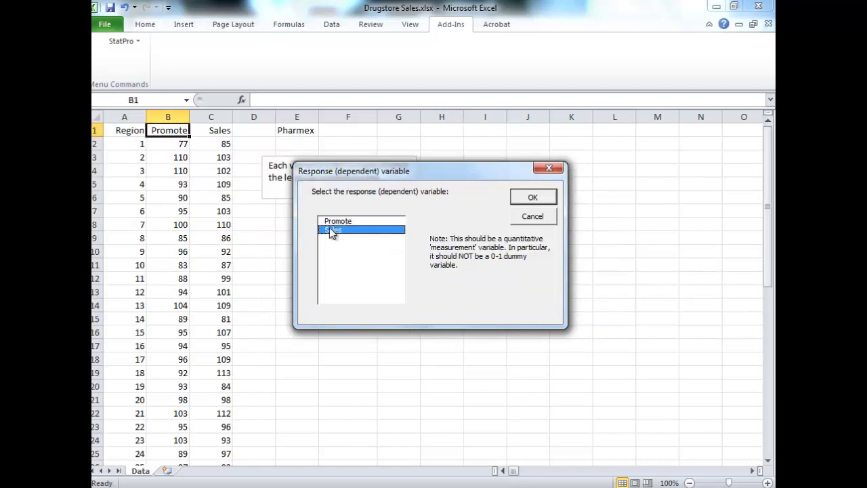
{"action": "left_click", "coordinate": [526, 200]}
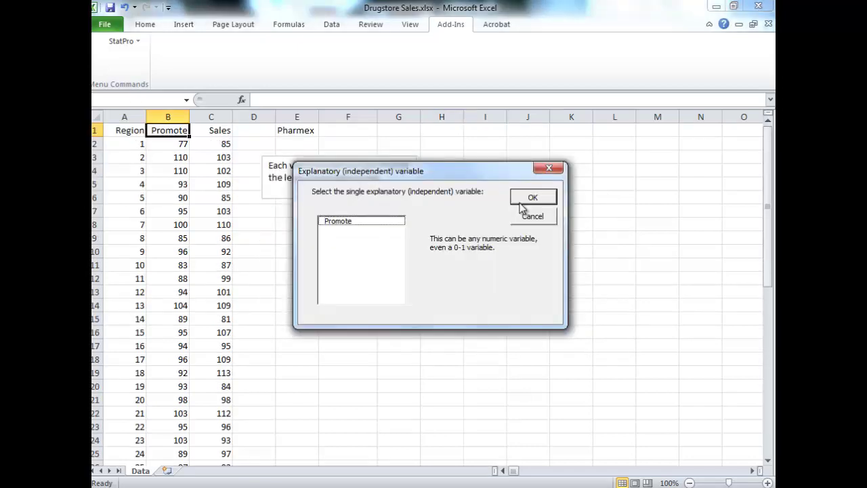
{"action": "left_click", "coordinate": [348, 222]}
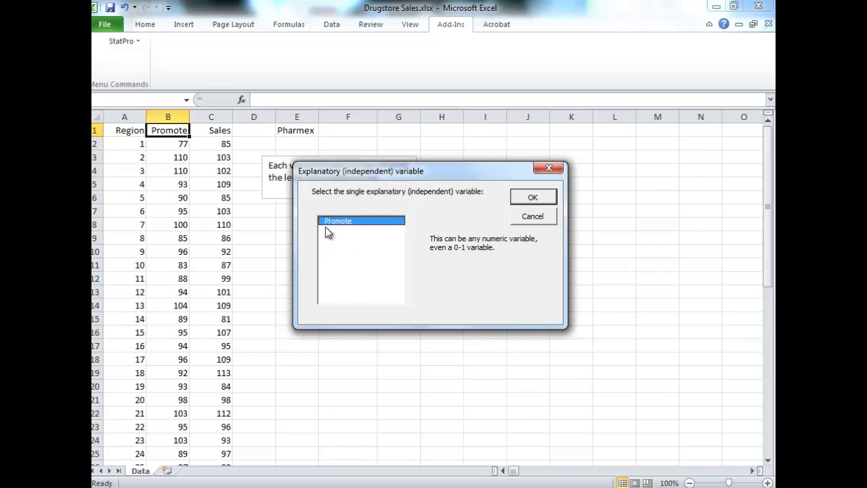
Run the regression with a residuals-versus-fitted plot, placing output to the right of the data.
{"action": "left_click", "coordinate": [532, 198]}
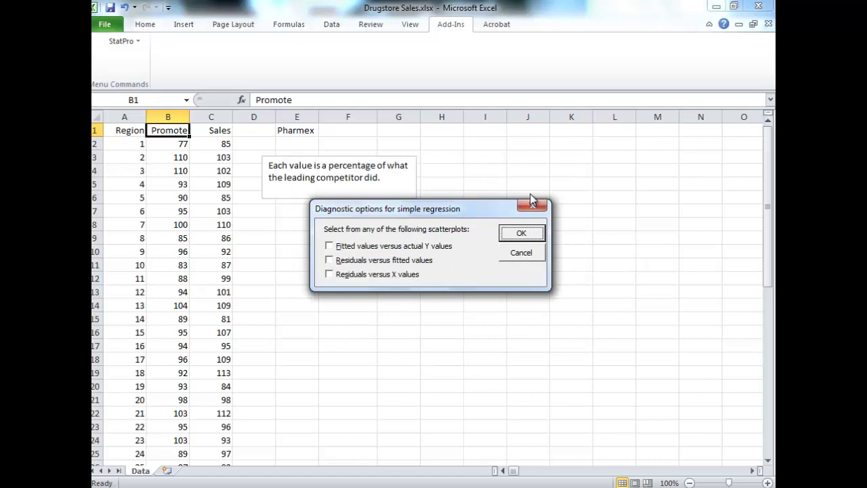
{"action": "left_click", "coordinate": [330, 260]}
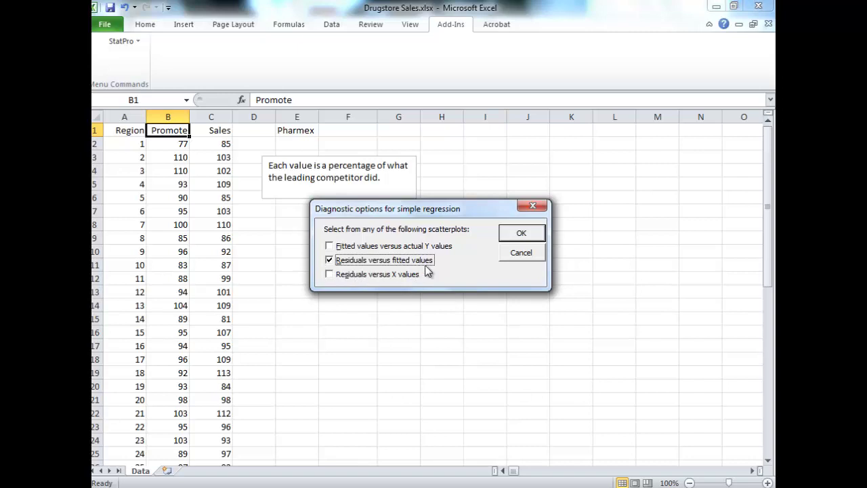
{"action": "left_click", "coordinate": [541, 235]}
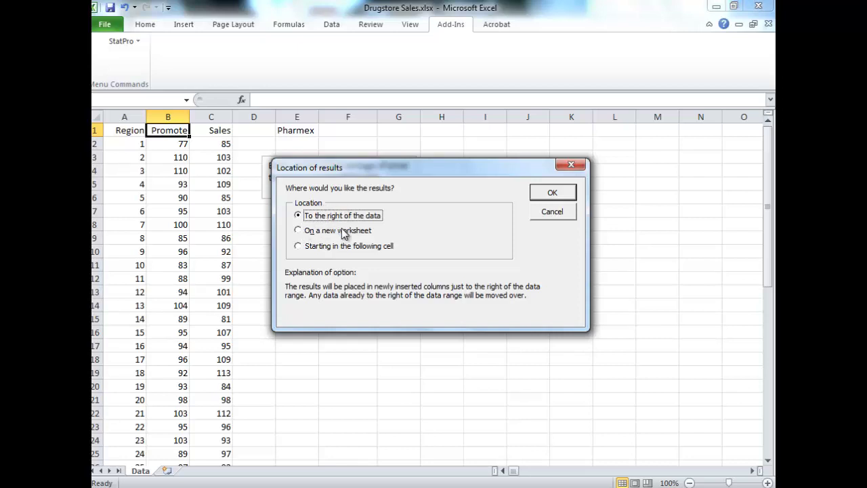
{"action": "left_click", "coordinate": [554, 193]}
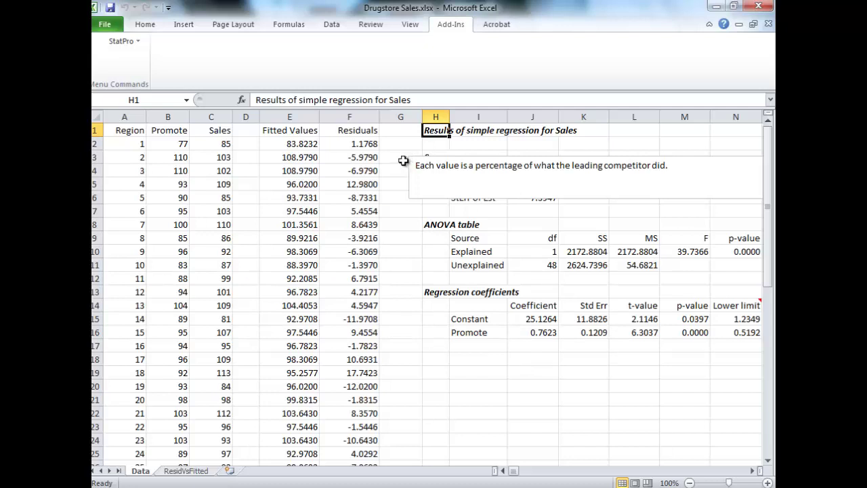
Drag the percentage note below the coefficients table, review the coefficient formulas, and select J15:J16.
{"action": "left_click", "coordinate": [435, 167]}
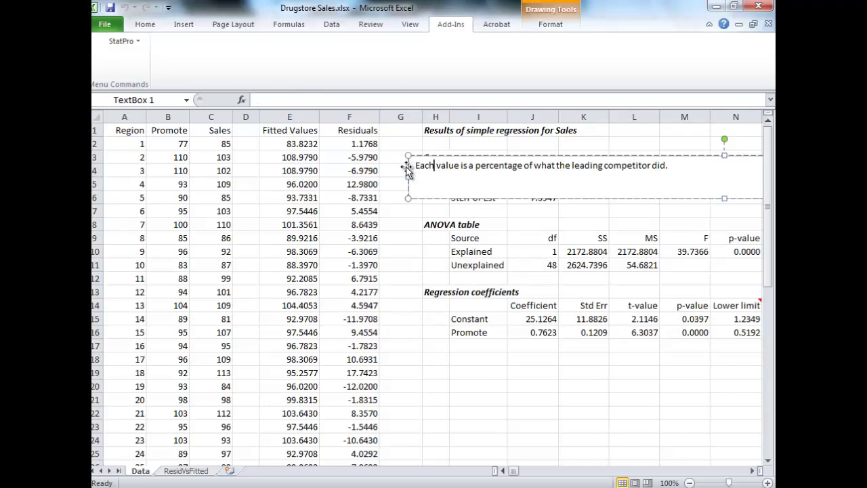
{"action": "left_click_drag", "start_coordinate": [408, 169], "coordinate": [398, 402]}
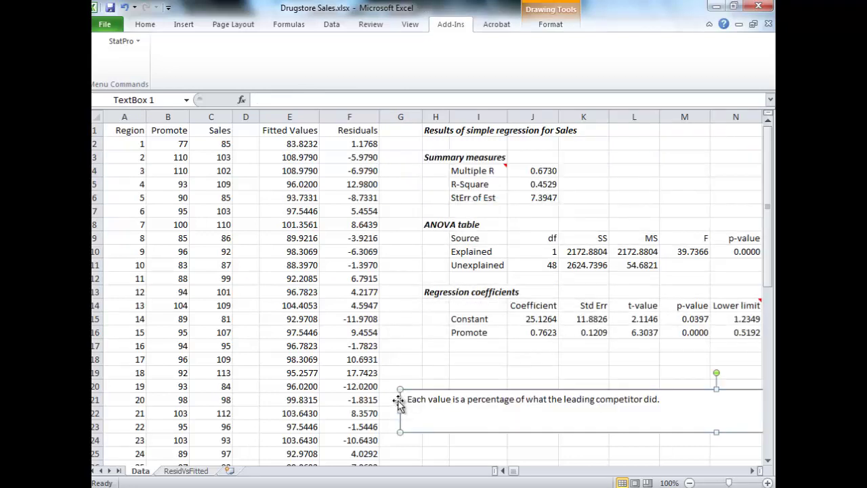
{"action": "left_click", "coordinate": [478, 331]}
{"action": "key", "text": "Right"}
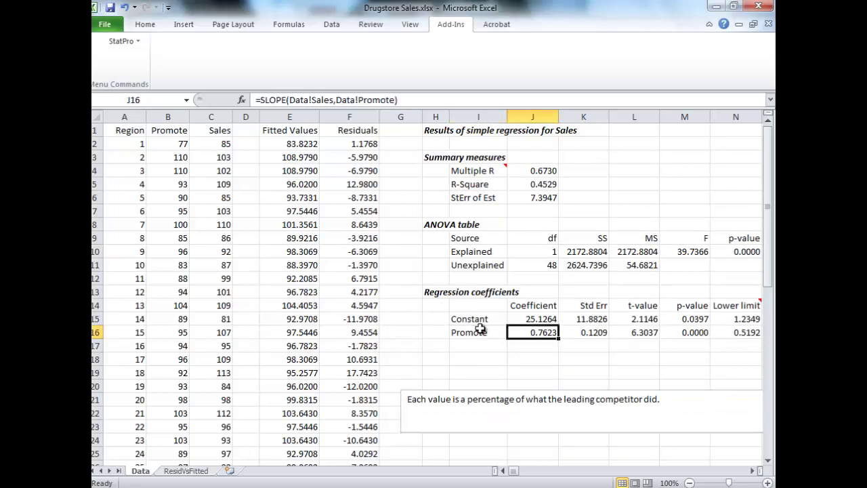
{"action": "key", "text": "Right"}
{"action": "key", "text": "Right"}
{"action": "key", "text": "Right"}
{"action": "key", "text": "Right"}
{"action": "key", "text": "Right"}
{"action": "key", "text": "Right"}
{"action": "key", "text": "Right"}
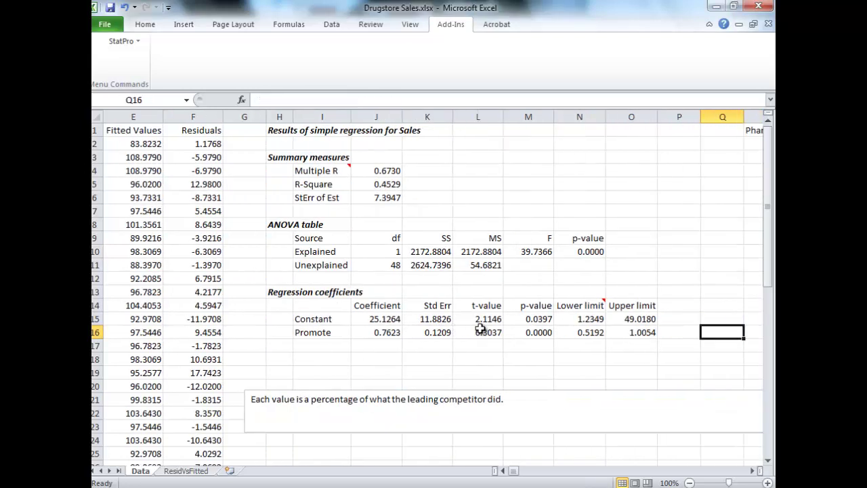
{"action": "key", "text": "Left"}
{"action": "key", "text": "Left"}
{"action": "key", "text": "Left"}
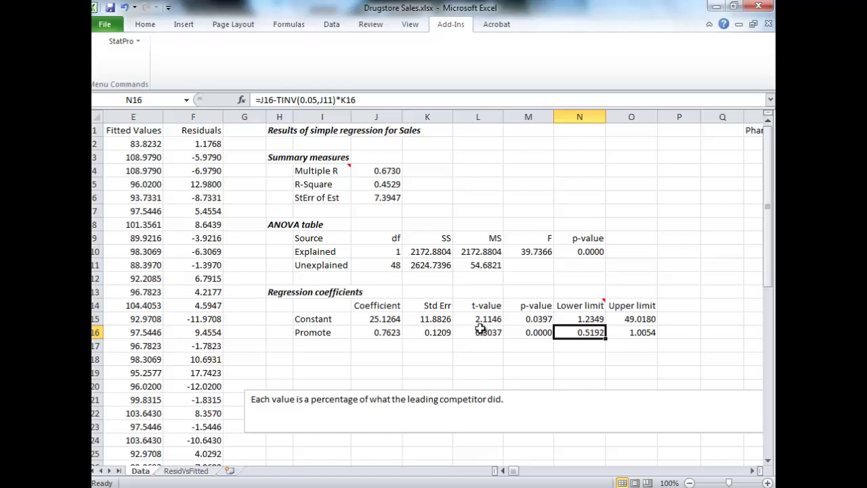
{"action": "key", "text": "Left"}
{"action": "key", "text": "Left"}
{"action": "key", "text": "Left"}
{"action": "key", "text": "Up"}
{"action": "key", "text": "Left"}
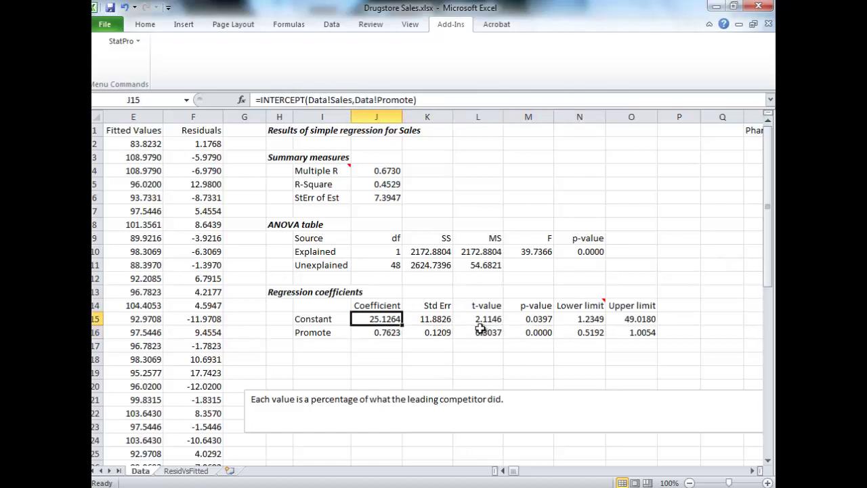
{"action": "key", "text": "Down"}
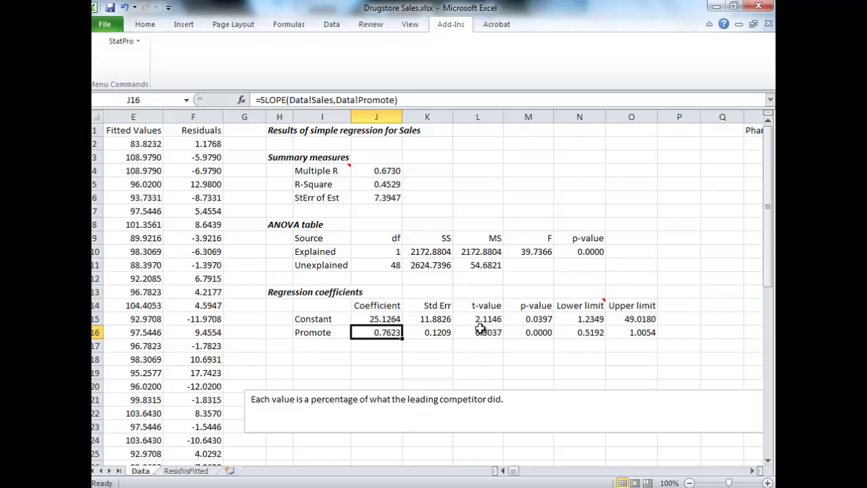
{"action": "key", "text": "shift+Up"}
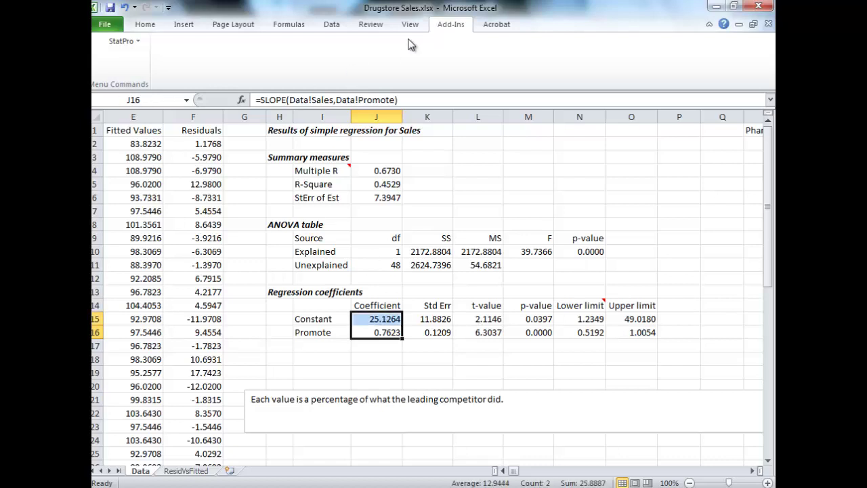
Fill J15:J16, Multiple R 0.6730 and standard error 7.3947 in yellow.
{"action": "left_click", "coordinate": [144, 24]}
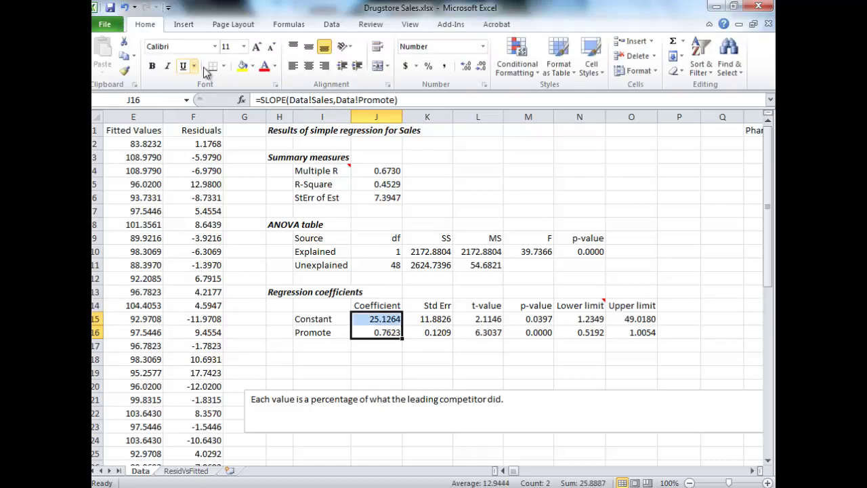
{"action": "left_click", "coordinate": [242, 66]}
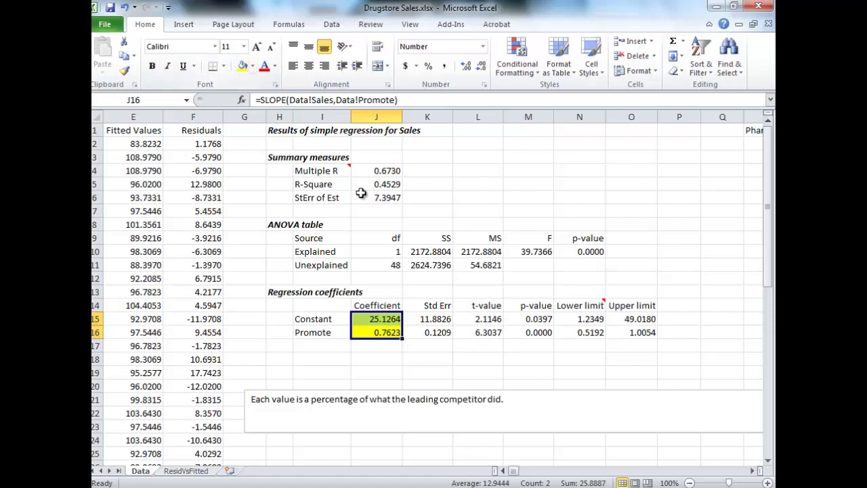
{"action": "left_click", "coordinate": [369, 171]}
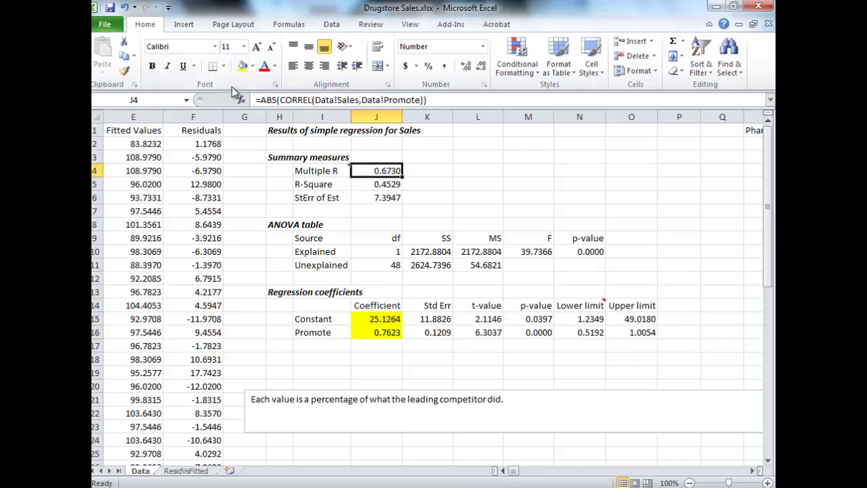
{"action": "left_click", "coordinate": [242, 66]}
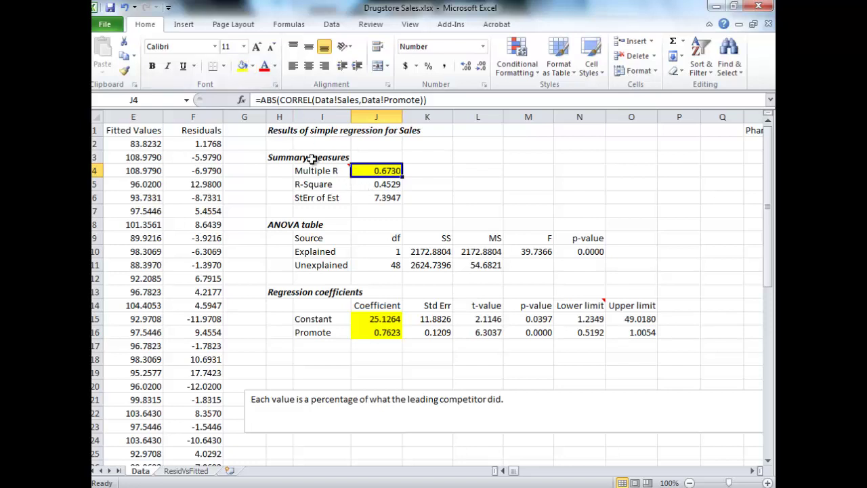
{"action": "left_click", "coordinate": [375, 197]}
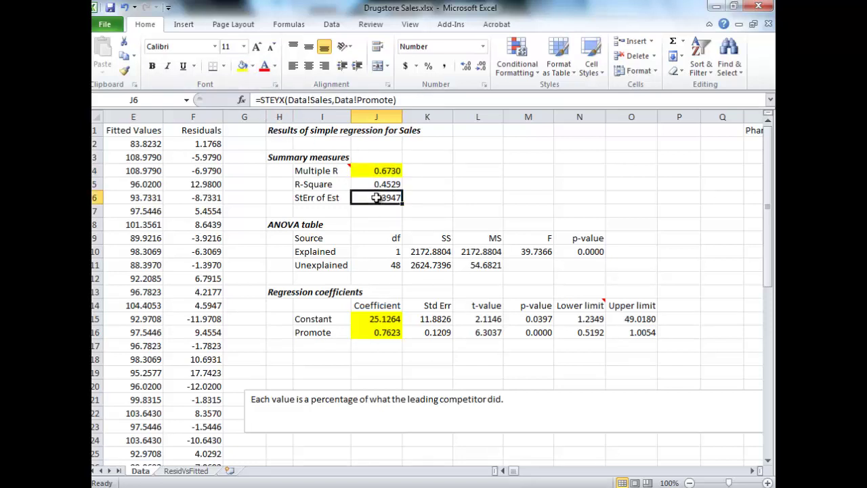
{"action": "left_click", "coordinate": [242, 65]}
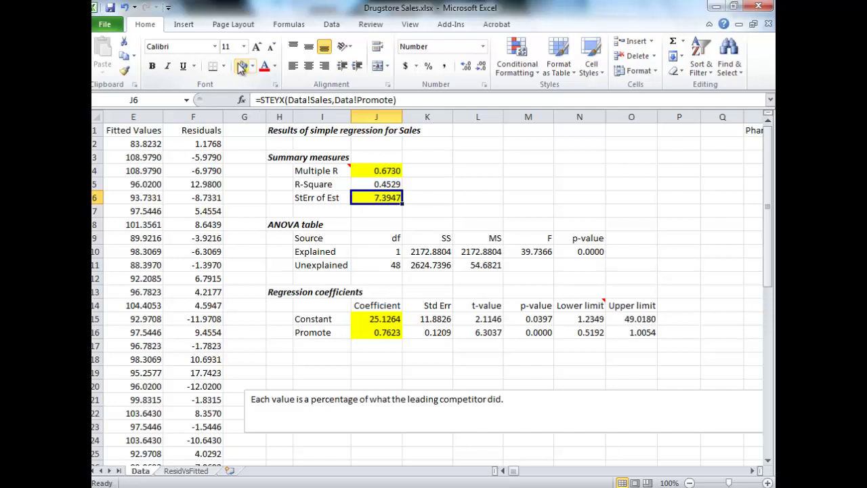
{"action": "left_click", "coordinate": [690, 224]}
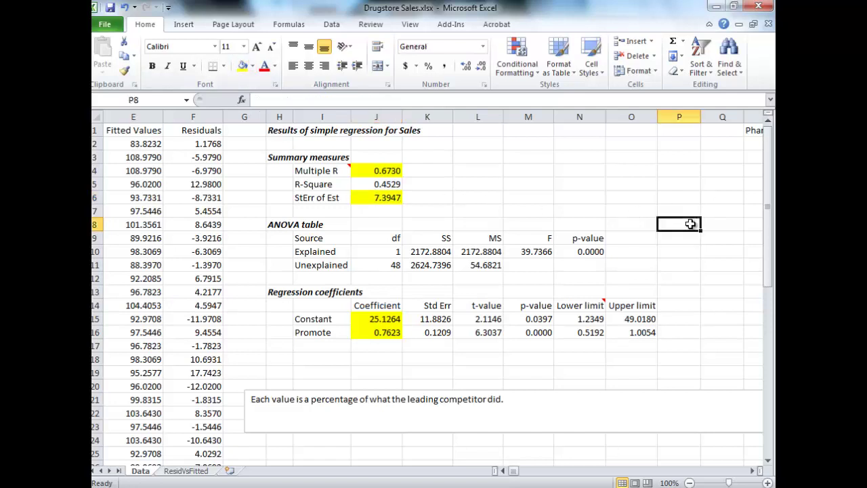
{"action": "left_click", "coordinate": [323, 359]}
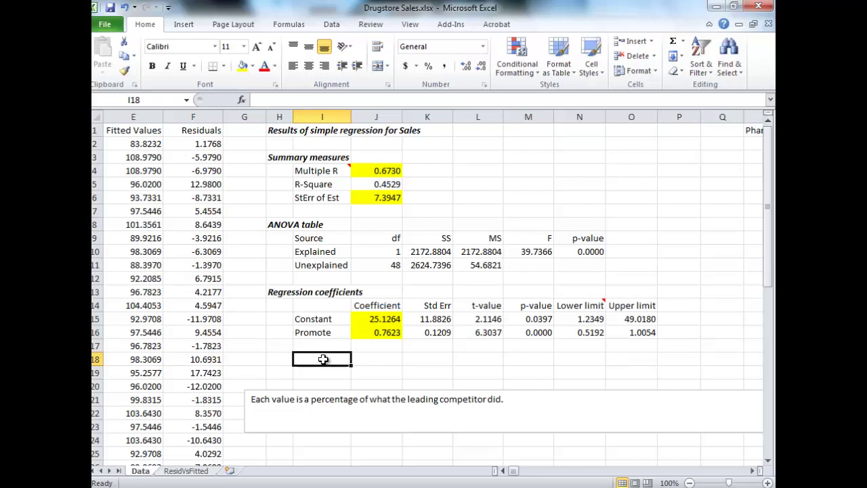
Type 'Predicted Sales = 25.1264 + 0.7623(Promote)' into I18, fixing typos along the way.
{"action": "type", "text": "Pre"}
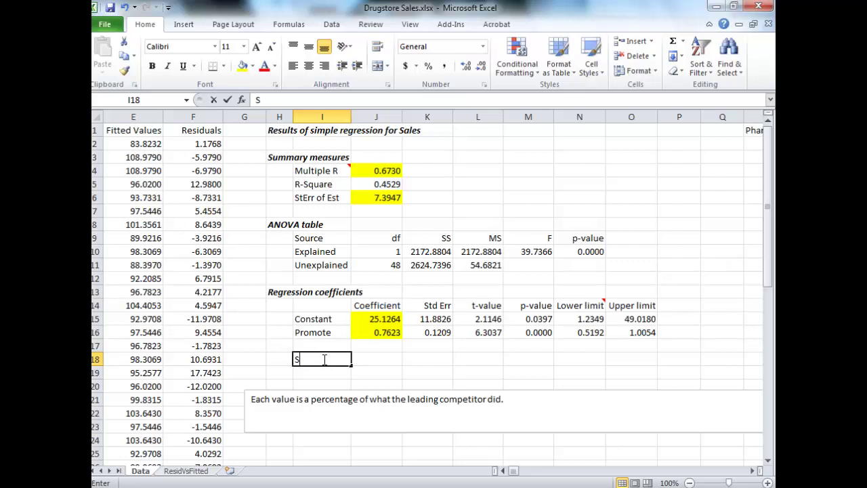
{"action": "type", "text": "cd"}
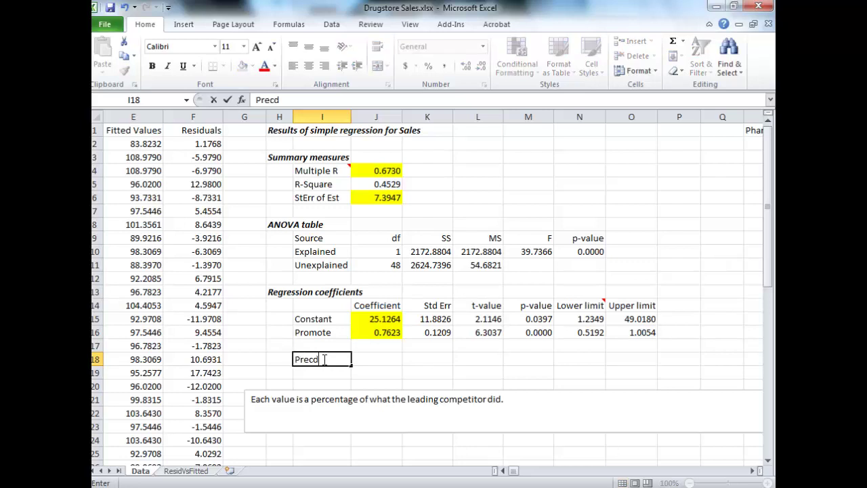
{"action": "key", "text": "BackSpace"}
{"action": "key", "text": "BackSpace"}
{"action": "type", "text": "dicted Sales ="}
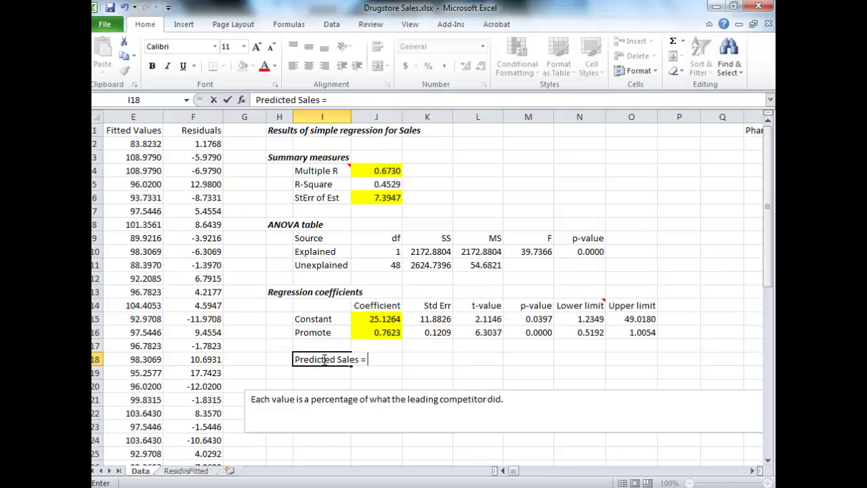
{"action": "type", "text": "25.13"}
{"action": "key", "text": "BackSpace"}
{"action": "type", "text": "264 "}
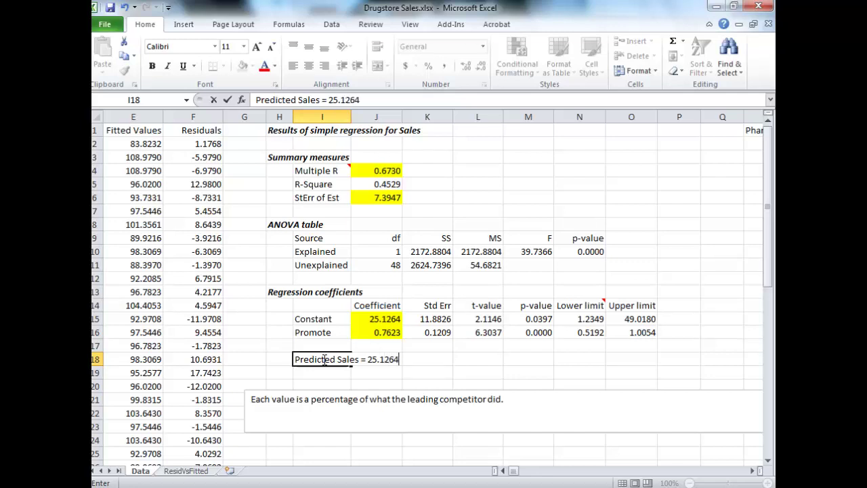
{"action": "type", "text": "+ 0.7623("}
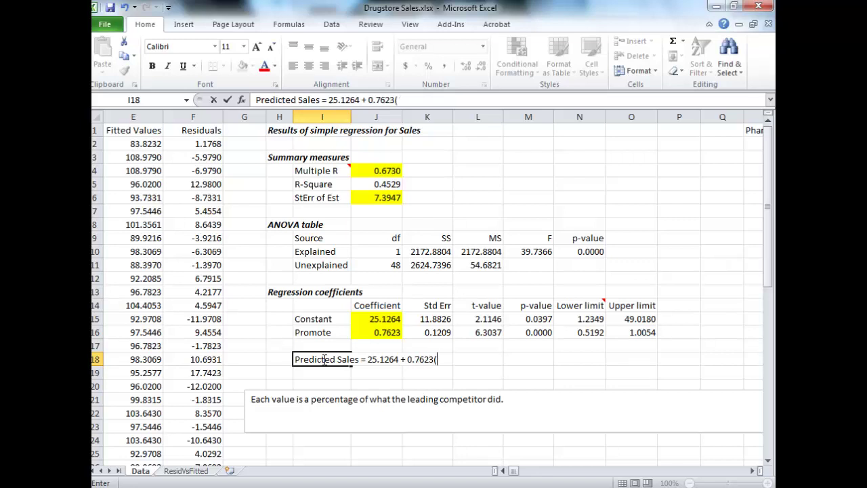
{"action": "type", "text": "*Pro"}
{"action": "key", "text": "BackSpace"}
{"action": "key", "text": "BackSpace"}
{"action": "type", "text": "romote)"}
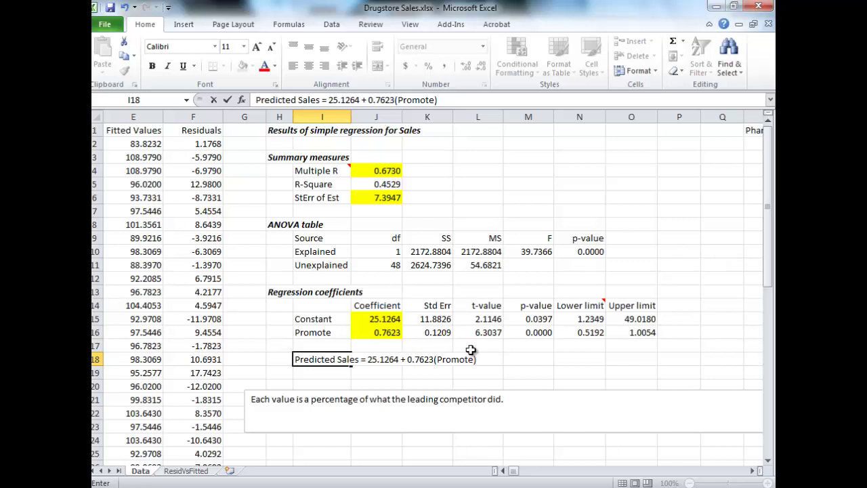
Enter the equation and show coefficients J15:J16 with six decimals: 25.126420 and 0.762296.
{"action": "key", "text": "Return"}
{"action": "key", "text": "Up"}
{"action": "key", "text": "Up"}
{"action": "key", "text": "Up"}
{"action": "key", "text": "Right"}
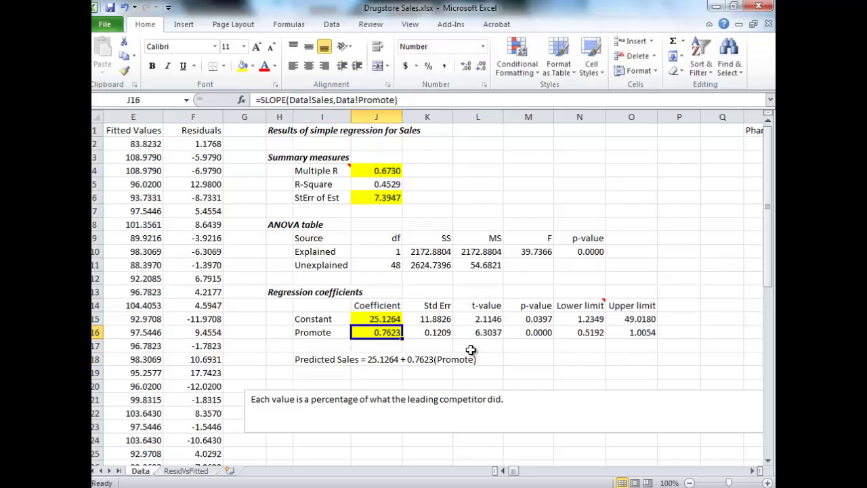
{"action": "key", "text": "Up"}
{"action": "key", "text": "shift+Down"}
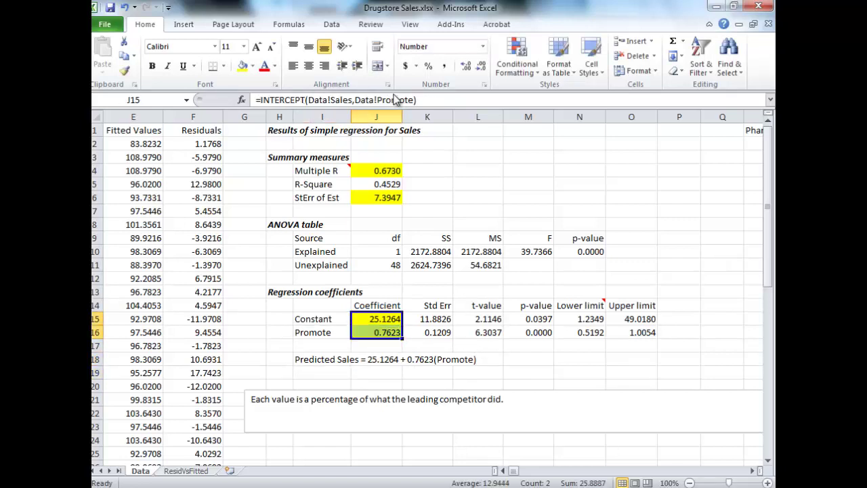
{"action": "left_click", "coordinate": [466, 66]}
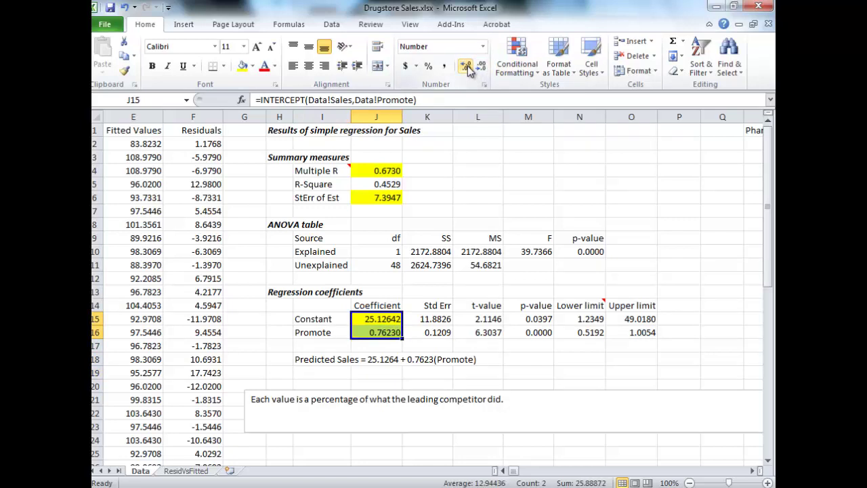
{"action": "left_click", "coordinate": [466, 67]}
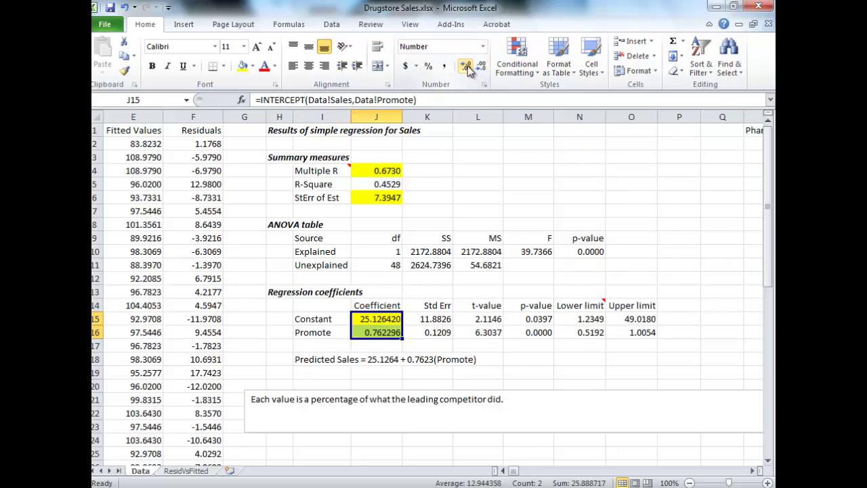
{"action": "left_click", "coordinate": [389, 374]}
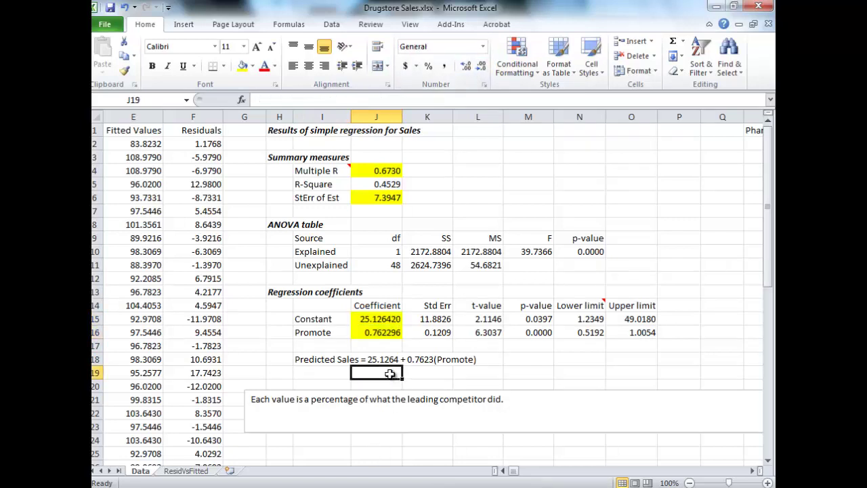
{"action": "left_click", "coordinate": [274, 315]}
{"action": "type", "text": "a"}
{"action": "key", "text": "Return"}
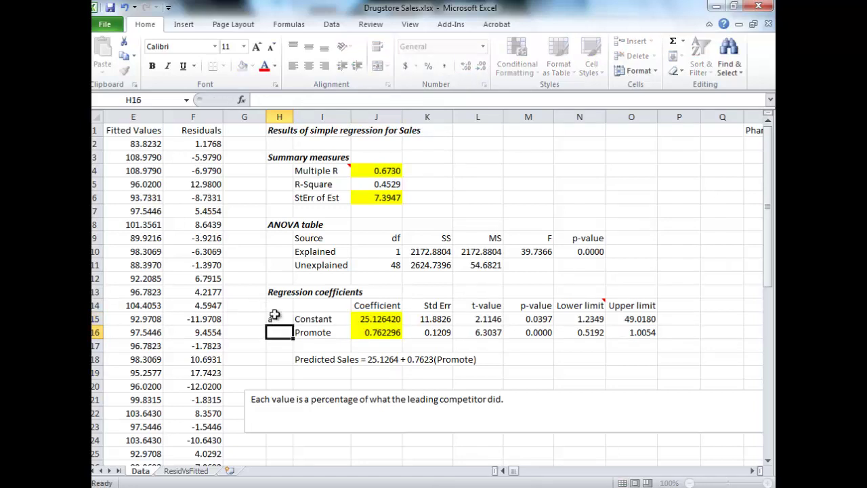
{"action": "type", "text": "b"}
{"action": "key", "text": "Return"}
{"action": "key", "text": "Up"}
{"action": "key", "text": "Up"}
{"action": "key", "text": "Up"}
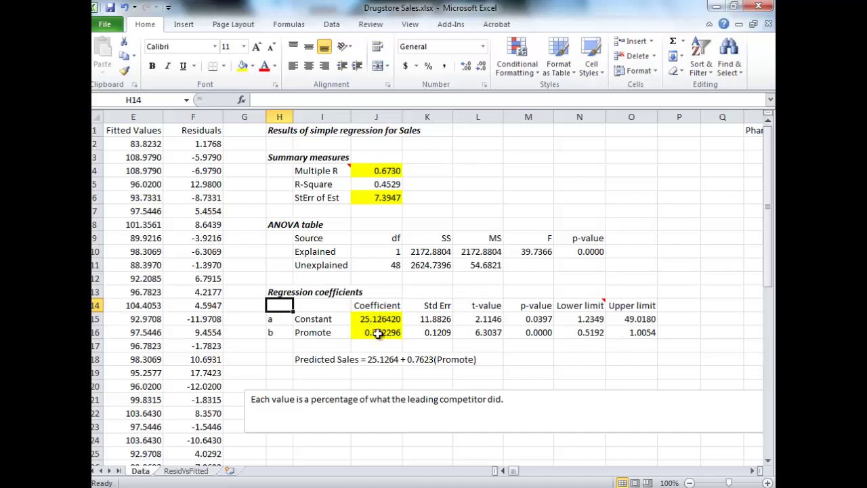
{"action": "double_click", "coordinate": [271, 171]}
{"action": "type", "text": "r"}
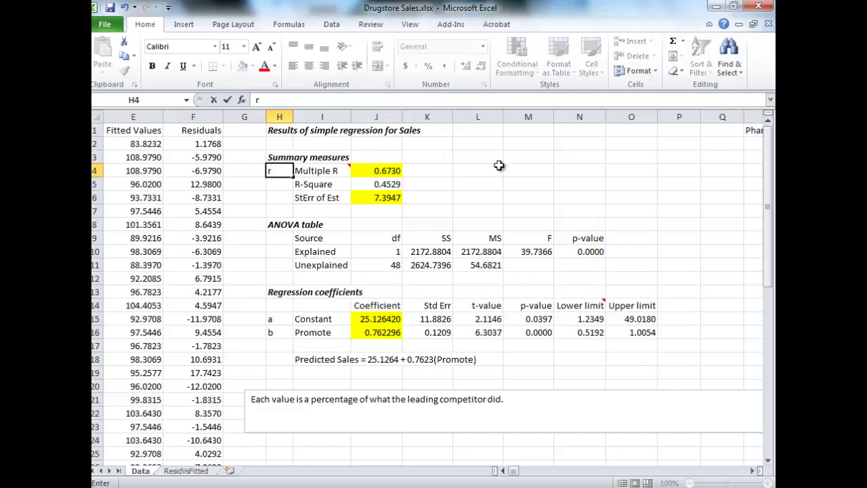
{"action": "key", "text": "Return"}
{"action": "key", "text": "Down"}
{"action": "key", "text": "Down"}
{"action": "key", "text": "Down"}
{"action": "key", "text": "Down"}
{"action": "key", "text": "Down"}
{"action": "key", "text": "Down"}
{"action": "key", "text": "Down"}
{"action": "key", "text": "Down"}
{"action": "key", "text": "Down"}
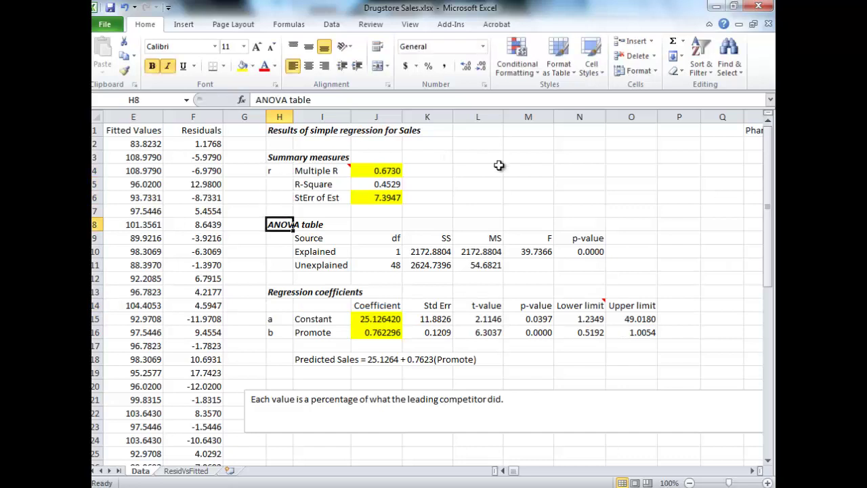
{"action": "key", "text": "Down"}
{"action": "key", "text": "Down"}
{"action": "key", "text": "Down"}
{"action": "key", "text": "Right"}
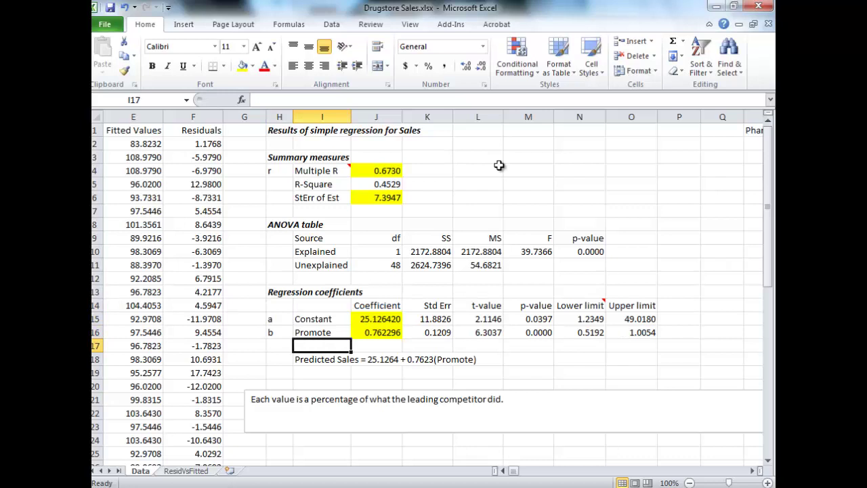
{"action": "type", "text": "y"}
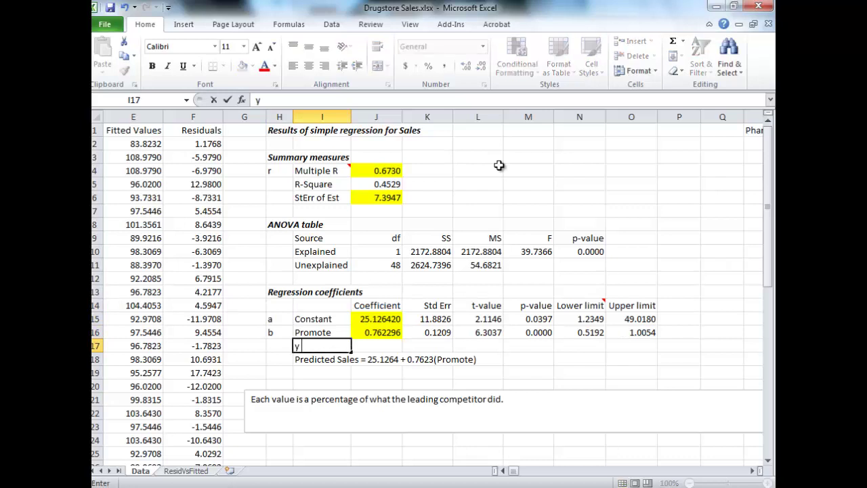
{"action": "type", "text": " = a + bx"}
{"action": "key", "text": "Return"}
{"action": "key", "text": "Left"}
{"action": "key", "text": "Up"}
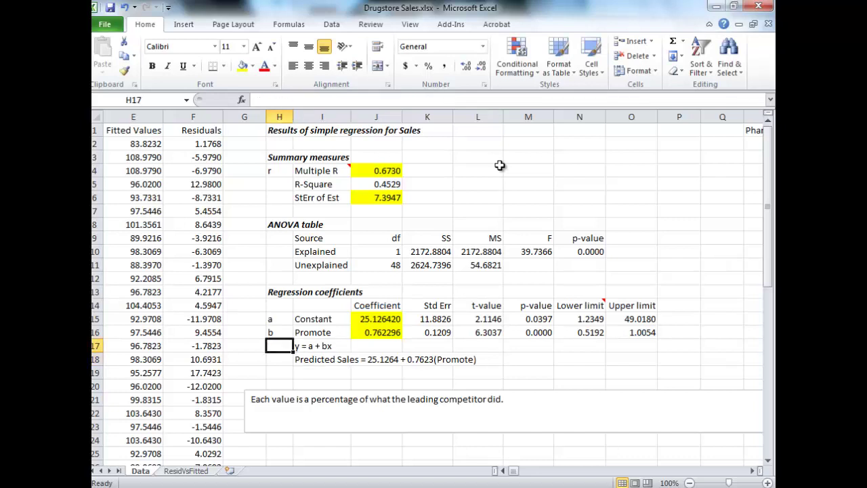
{"action": "key", "text": "Up"}
{"action": "key", "text": "Up"}
{"action": "key", "text": "Right"}
{"action": "key", "text": "Right"}
{"action": "key", "text": "Down"}
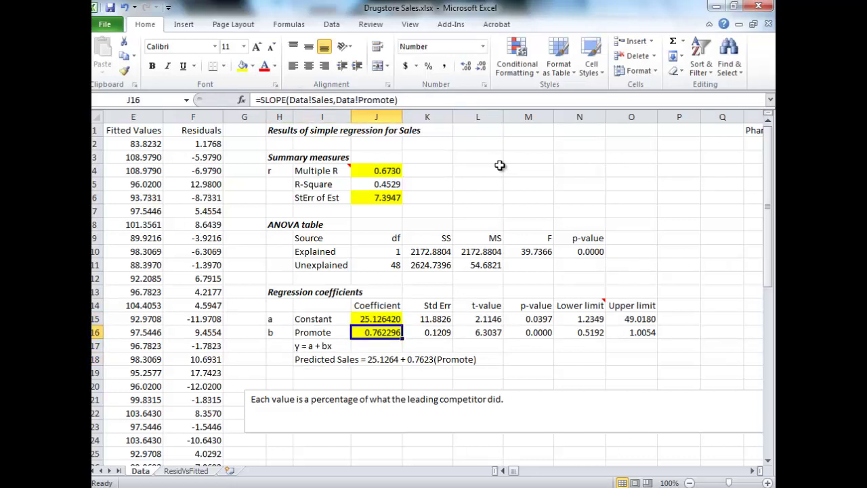
{"action": "key", "text": "Up"}
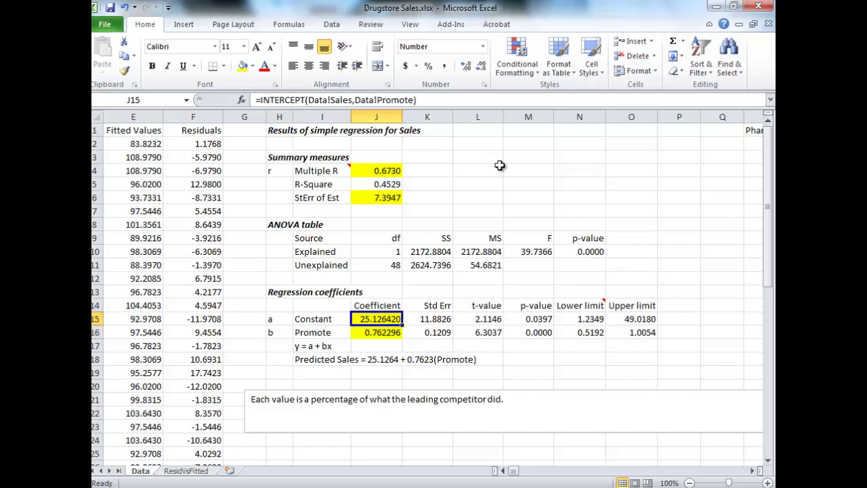
{"action": "key", "text": "Down"}
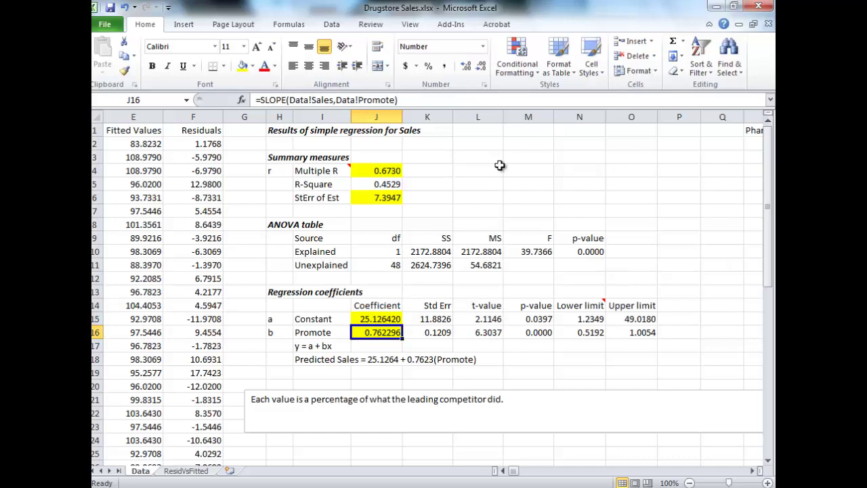
{"action": "key", "text": "Down"}
{"action": "key", "text": "Down"}
{"action": "key", "text": "Down"}
{"action": "key", "text": "Left"}
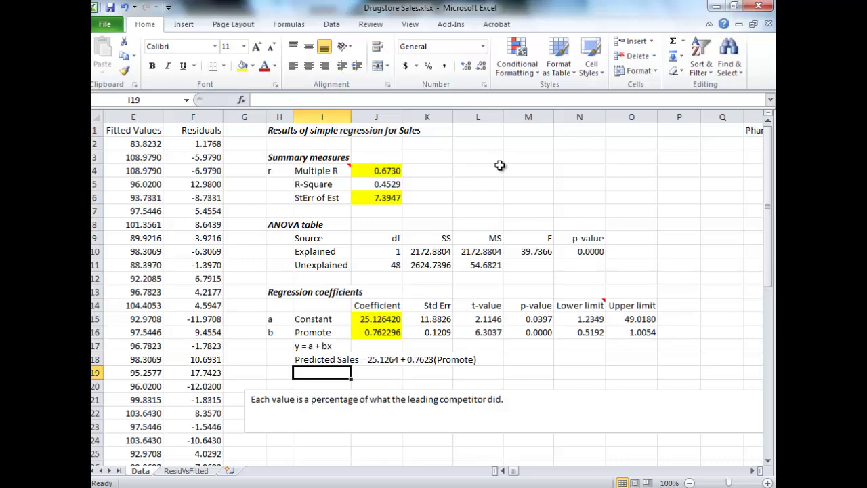
Add row 52 with region 51, Promote 115 and Sales '?', coloured red.
{"action": "key", "text": "Home"}
{"action": "key", "text": "Down"}
{"action": "key", "text": "Down"}
{"action": "key", "text": "Down"}
{"action": "key", "text": "Down"}
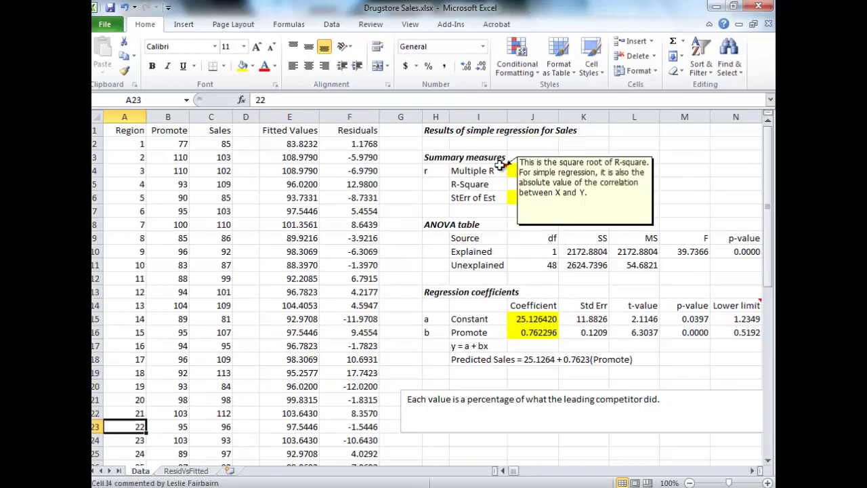
{"action": "key", "text": "Down"}
{"action": "key", "text": "Down"}
{"action": "key", "text": "Down"}
{"action": "key", "text": "Down"}
{"action": "key", "text": "Down"}
{"action": "key", "text": "Down"}
{"action": "key", "text": "Down"}
{"action": "key", "text": "Down"}
{"action": "key", "text": "Down"}
{"action": "key", "text": "Down"}
{"action": "key", "text": "Down"}
{"action": "key", "text": "Down"}
{"action": "key", "text": "Down"}
{"action": "key", "text": "Down"}
{"action": "key", "text": "Down"}
{"action": "key", "text": "Down"}
{"action": "key", "text": "Down"}
{"action": "key", "text": "Down"}
{"action": "key", "text": "Down"}
{"action": "key", "text": "Down"}
{"action": "key", "text": "Up"}
{"action": "key", "text": "Up"}
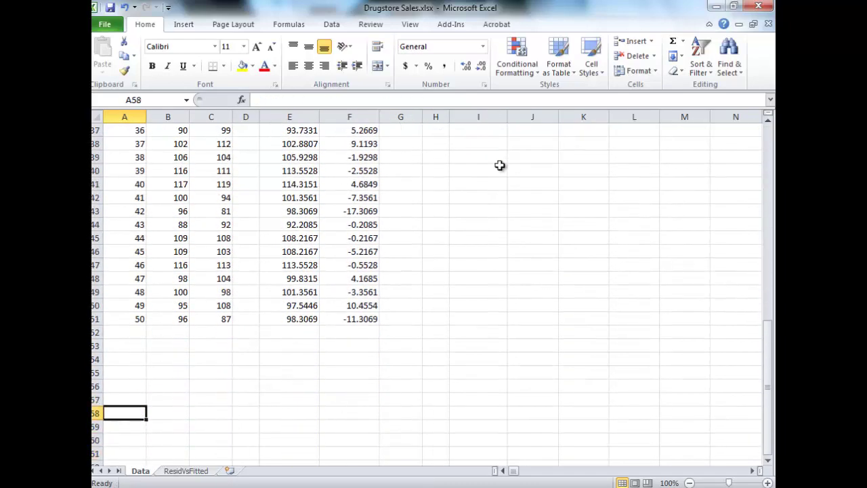
{"action": "key", "text": "Up"}
{"action": "key", "text": "Up"}
{"action": "key", "text": "Up"}
{"action": "key", "text": "Up"}
{"action": "key", "text": "Up"}
{"action": "key", "text": "Up"}
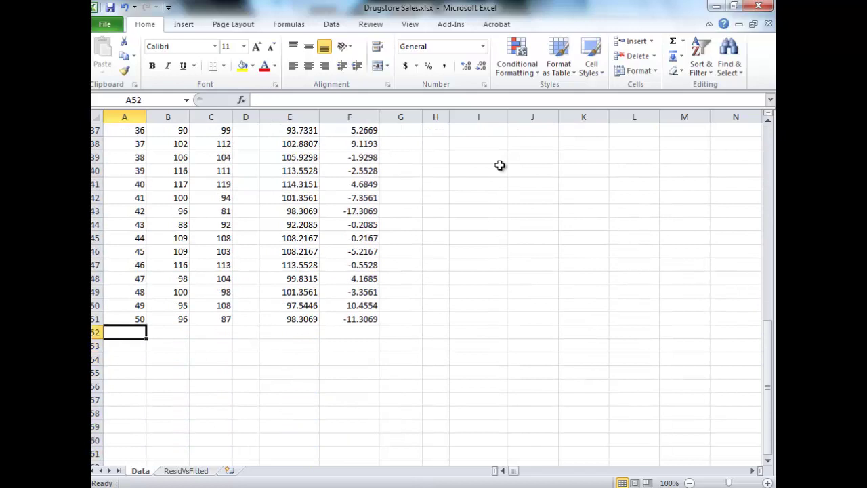
{"action": "type", "text": "51"}
{"action": "key", "text": "Tab"}
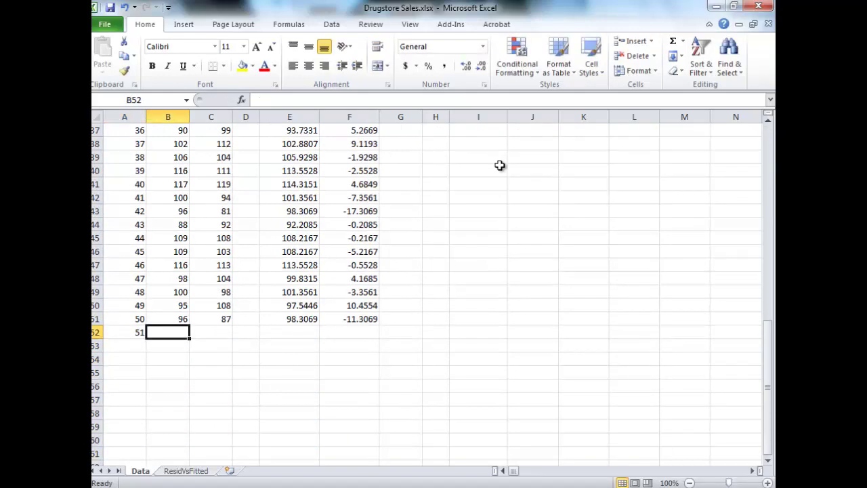
{"action": "type", "text": "115"}
{"action": "key", "text": "Tab"}
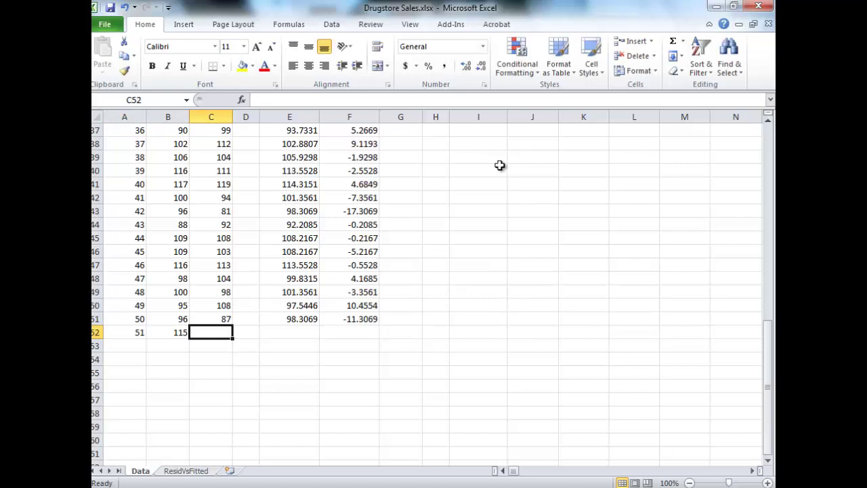
{"action": "type", "text": "?"}
{"action": "key", "text": "Left"}
{"action": "key", "text": "Left"}
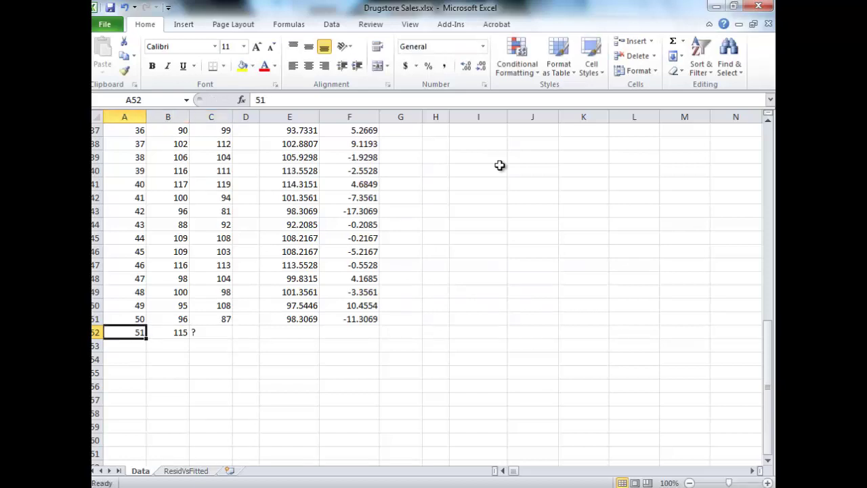
{"action": "key", "text": "shift+Right"}
{"action": "key", "text": "shift+Right"}
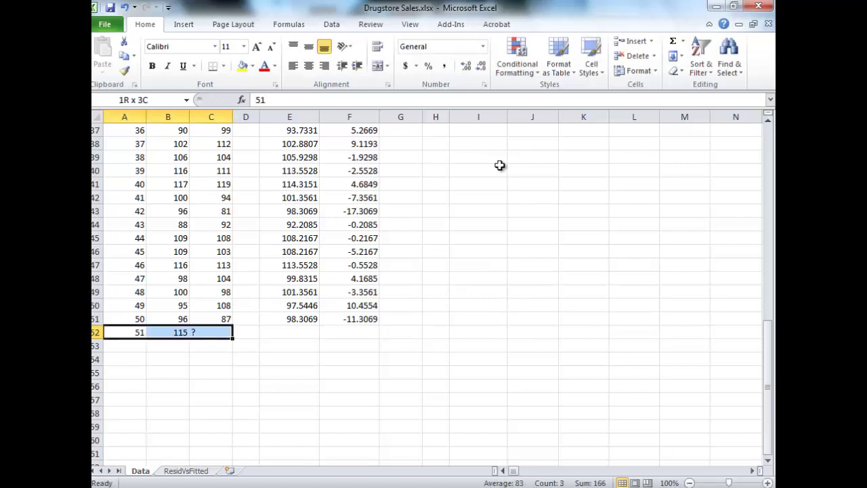
{"action": "left_click", "coordinate": [262, 67]}
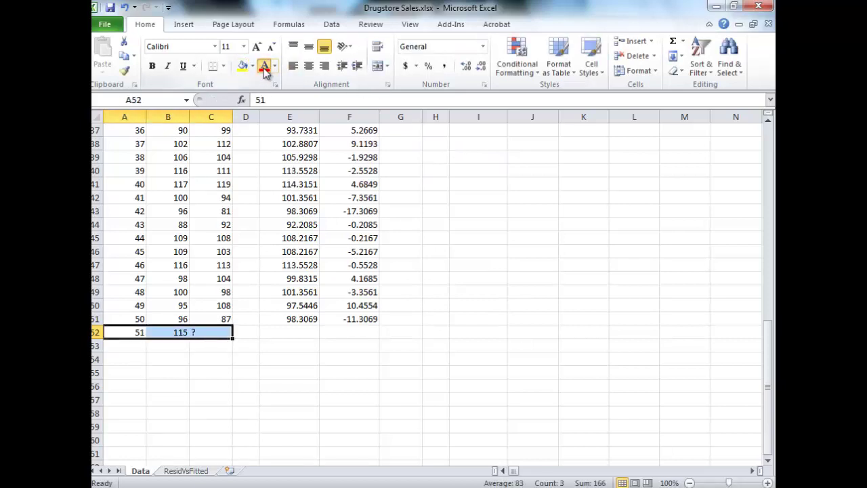
{"action": "left_click", "coordinate": [454, 290]}
Type an italic 'Lesson 4' note below Promote 115, then recheck the region 51 row.
{"action": "key", "text": "Left"}
{"action": "key", "text": "Down"}
{"action": "key", "text": "Left"}
{"action": "key", "text": "Left"}
{"action": "key", "text": "Left"}
{"action": "key", "text": "Left"}
{"action": "key", "text": "Left"}
{"action": "key", "text": "Left"}
{"action": "key", "text": "Left"}
{"action": "key", "text": "Down"}
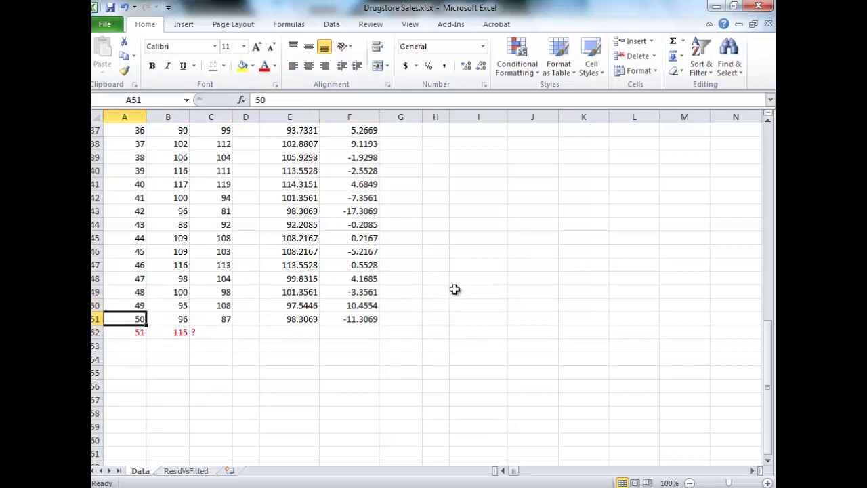
{"action": "key", "text": "Down"}
{"action": "key", "text": "Down"}
{"action": "key", "text": "Right"}
{"action": "type", "text": "Lesson 4"}
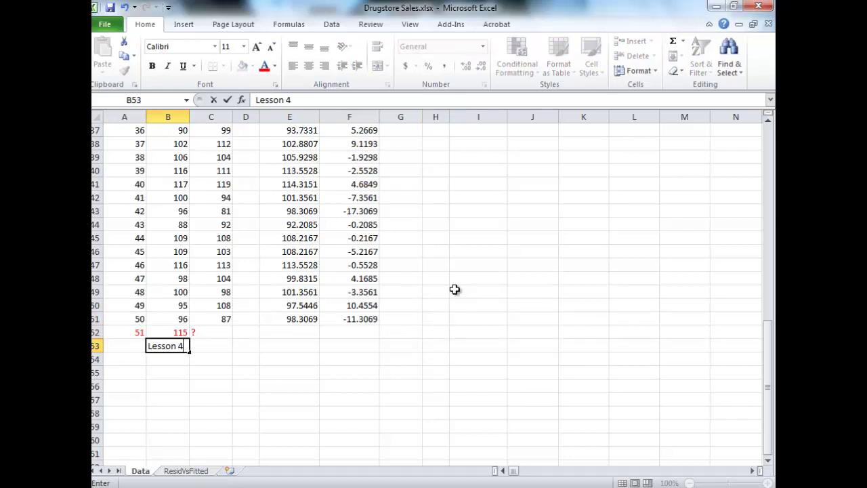
{"action": "key", "text": "Return"}
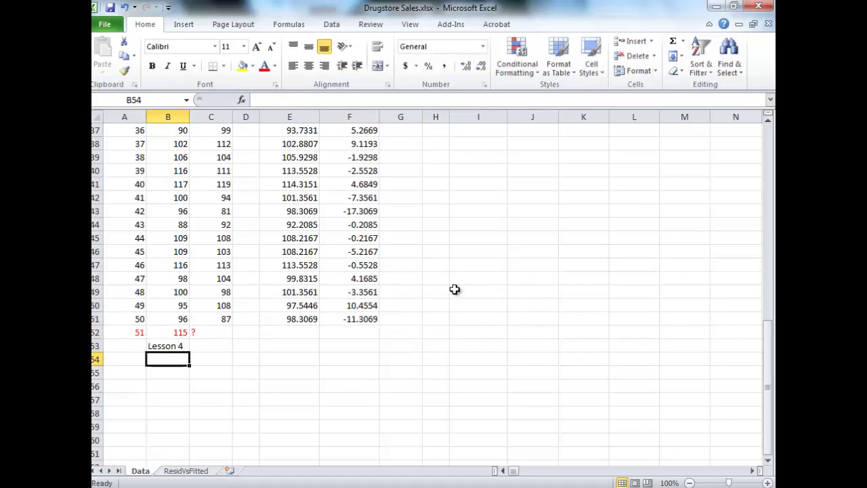
{"action": "key", "text": "Up"}
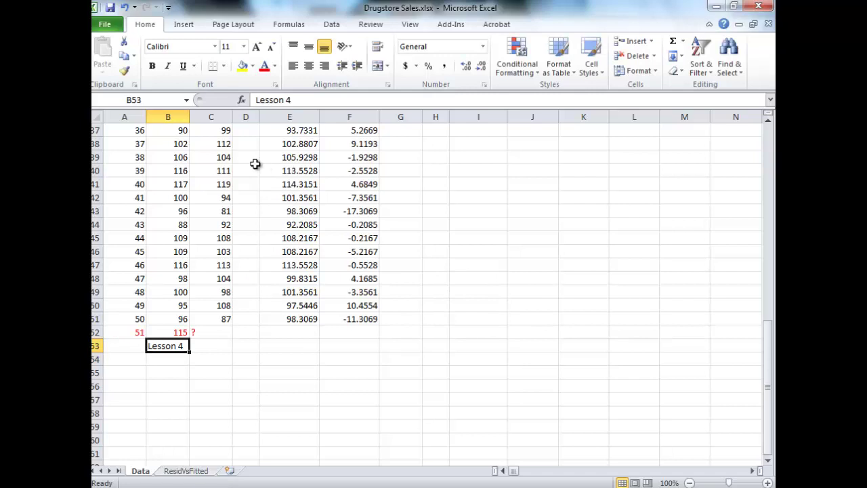
{"action": "left_click", "coordinate": [172, 69]}
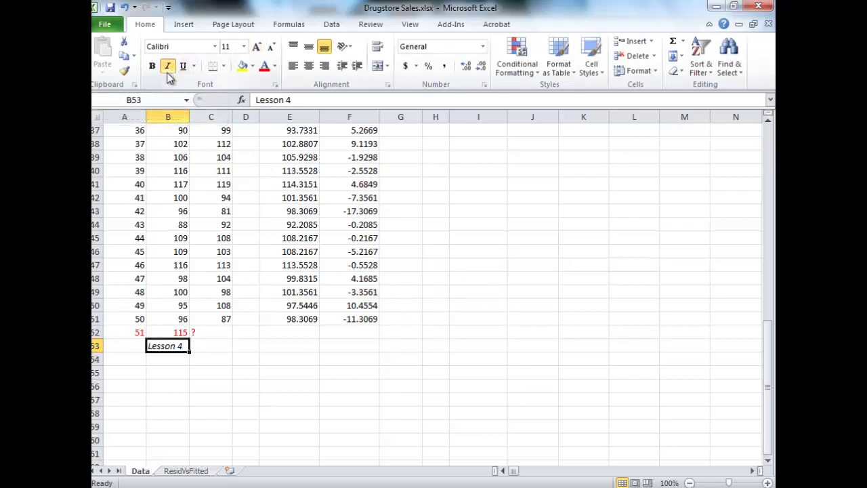
{"action": "left_click", "coordinate": [417, 359]}
{"action": "key", "text": "Left"}
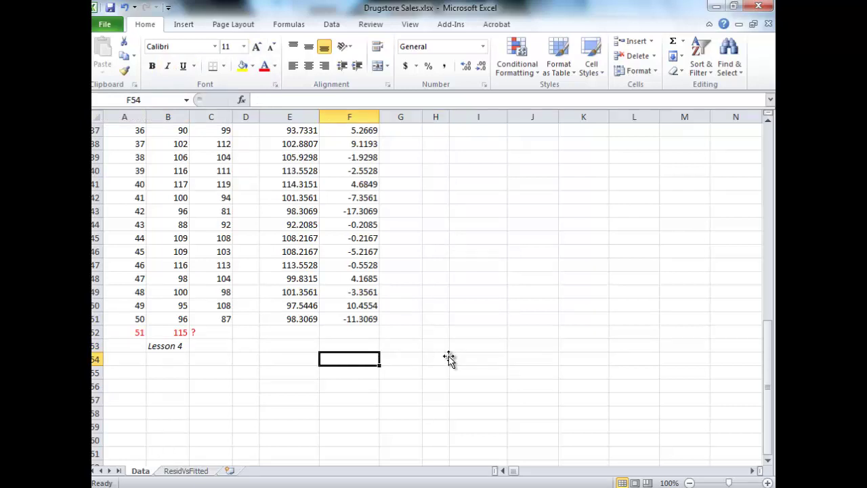
{"action": "key", "text": "Left"}
{"action": "key", "text": "Left"}
{"action": "key", "text": "Left"}
{"action": "key", "text": "Up"}
{"action": "key", "text": "Up"}
{"action": "key", "text": "Left"}
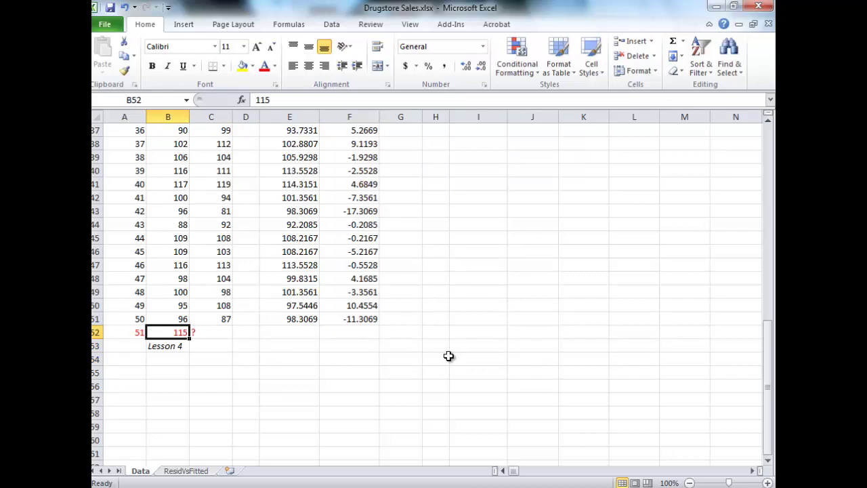
{"action": "key", "text": "Right"}
{"action": "key", "text": "Right"}
{"action": "key", "text": "Right"}
{"action": "key", "text": "Right"}
{"action": "key", "text": "Right"}
{"action": "key", "text": "Right"}
{"action": "key", "text": "Right"}
{"action": "key", "text": "Right"}
{"action": "key", "text": "Right"}
{"action": "key", "text": "Right"}
{"action": "key", "text": "Right"}
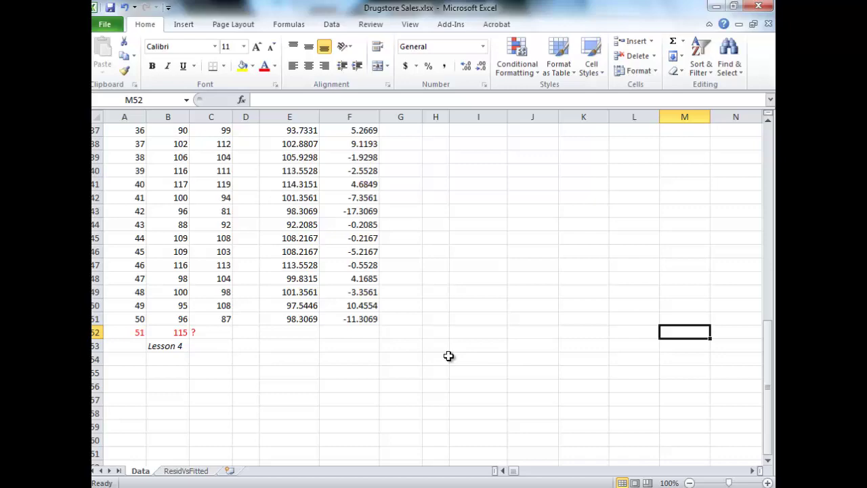
Label cell I19 'Sales(51) =' below the prediction equation.
{"action": "key", "text": "Left"}
{"action": "key", "text": "Left"}
{"action": "key", "text": "Up"}
{"action": "key", "text": "Up"}
{"action": "key", "text": "Up"}
{"action": "key", "text": "Up"}
{"action": "key", "text": "Up"}
{"action": "key", "text": "Up"}
{"action": "key", "text": "Up"}
{"action": "key", "text": "Up"}
{"action": "key", "text": "Up"}
{"action": "key", "text": "Up"}
{"action": "key", "text": "Up"}
{"action": "key", "text": "Up"}
{"action": "key", "text": "Up"}
{"action": "key", "text": "Up"}
{"action": "key", "text": "Up"}
{"action": "key", "text": "Up"}
{"action": "key", "text": "Up"}
{"action": "key", "text": "Up"}
{"action": "key", "text": "Up"}
{"action": "key", "text": "Up"}
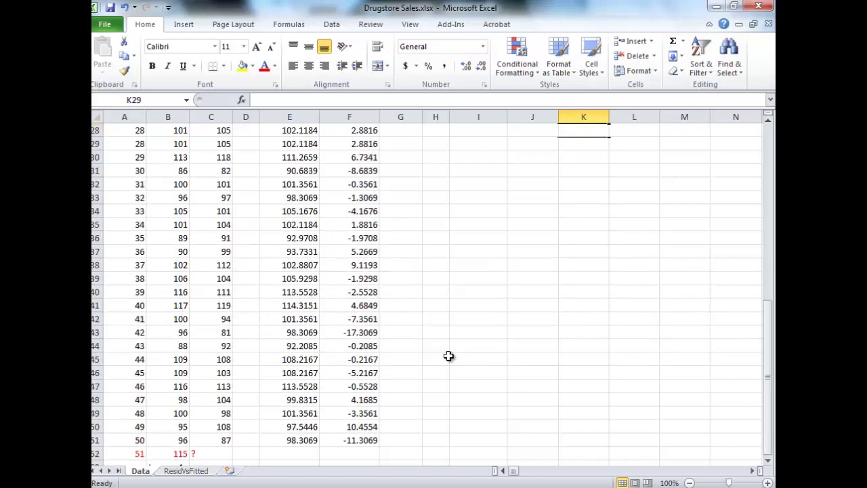
{"action": "key", "text": "Up"}
{"action": "key", "text": "Up"}
{"action": "key", "text": "Up"}
{"action": "key", "text": "Up"}
{"action": "key", "text": "Up"}
{"action": "key", "text": "Up"}
{"action": "key", "text": "Down"}
{"action": "key", "text": "Down"}
{"action": "key", "text": "Left"}
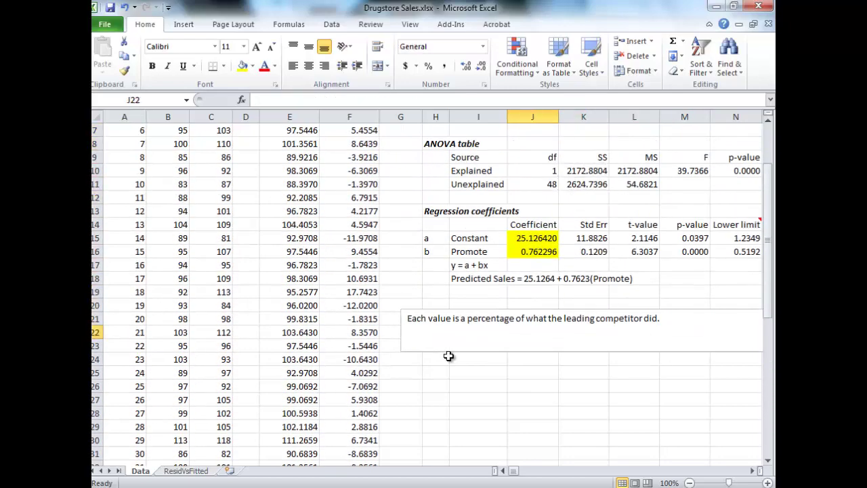
{"action": "key", "text": "Down"}
{"action": "key", "text": "Down"}
{"action": "key", "text": "Down"}
{"action": "key", "text": "Down"}
{"action": "key", "text": "Down"}
{"action": "key", "text": "Down"}
{"action": "key", "text": "Down"}
{"action": "key", "text": "Down"}
{"action": "key", "text": "Down"}
{"action": "key", "text": "Down"}
{"action": "key", "text": "Up"}
{"action": "key", "text": "Left"}
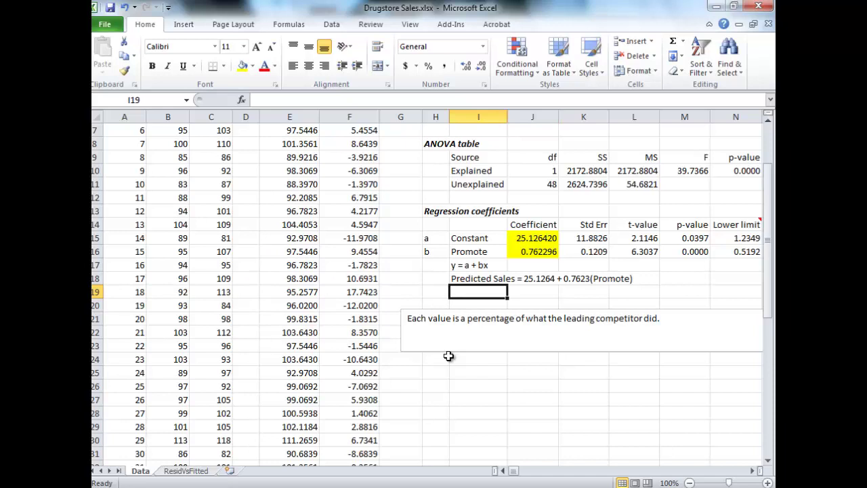
{"action": "type", "text": "Region"}
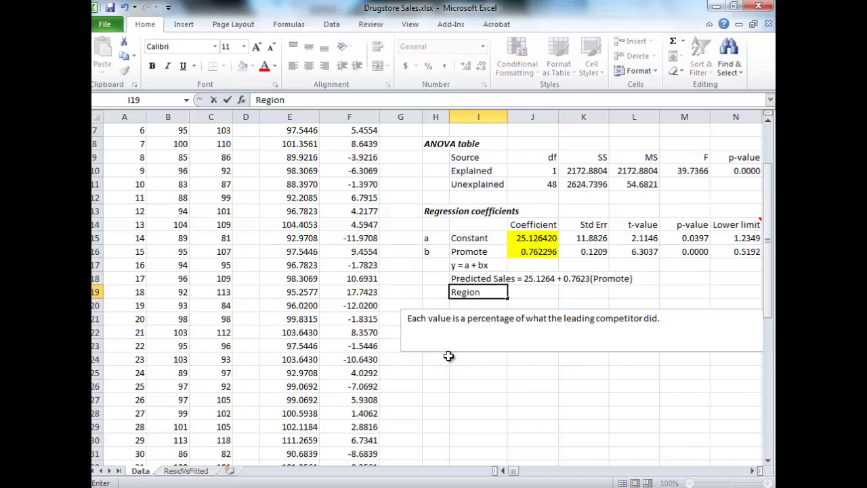
{"action": "key", "text": "BackSpace"}
{"action": "key", "text": "BackSpace"}
{"action": "key", "text": "BackSpace"}
{"action": "key", "text": "BackSpace"}
{"action": "key", "text": "BackSpace"}
{"action": "key", "text": "BackSpace"}
{"action": "type", "text": "Sales(51)"}
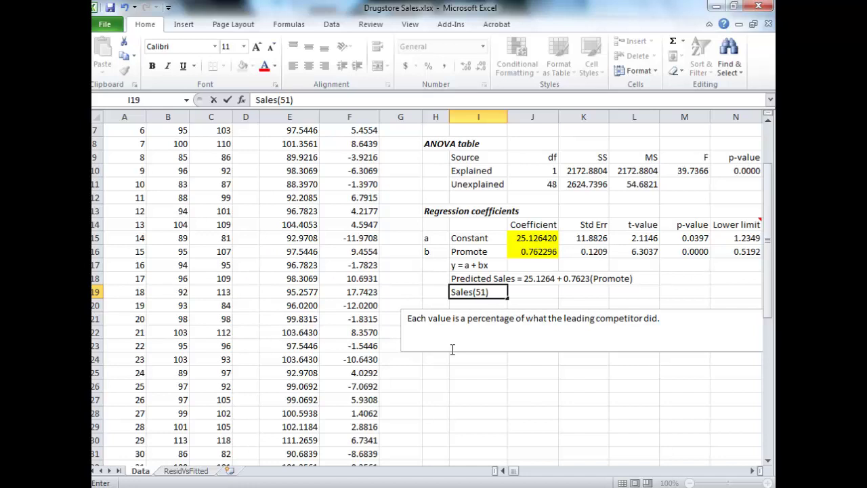
{"action": "type", "text": " ="}
{"action": "key", "text": "Tab"}
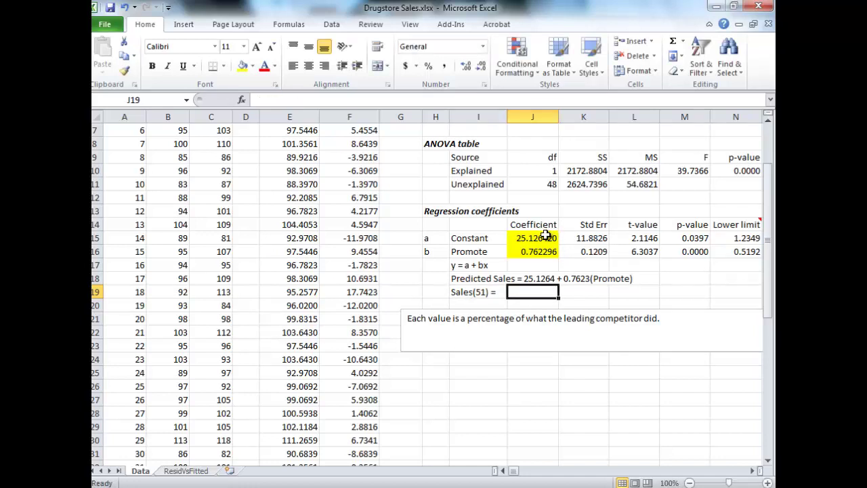
Enter =J15+J16*B52 in J19, predicting 112.790516, and colour it red.
{"action": "left_click", "coordinate": [545, 237]}
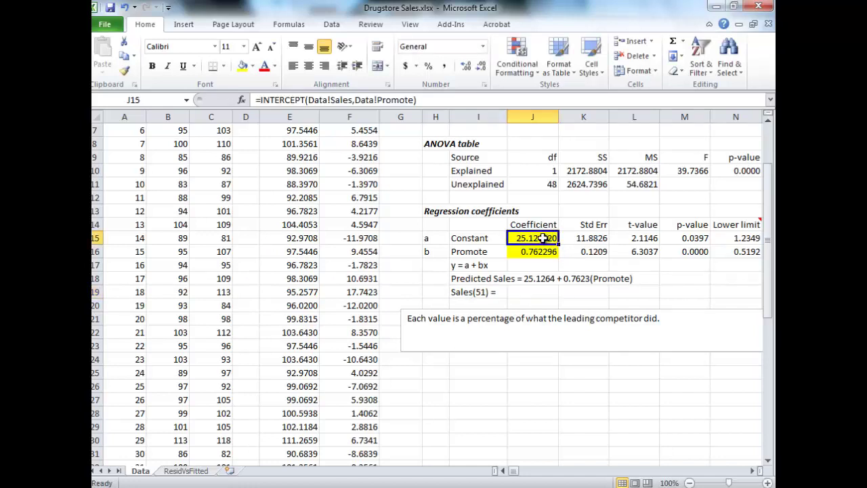
{"action": "left_click", "coordinate": [532, 296]}
{"action": "type", "text": "="}
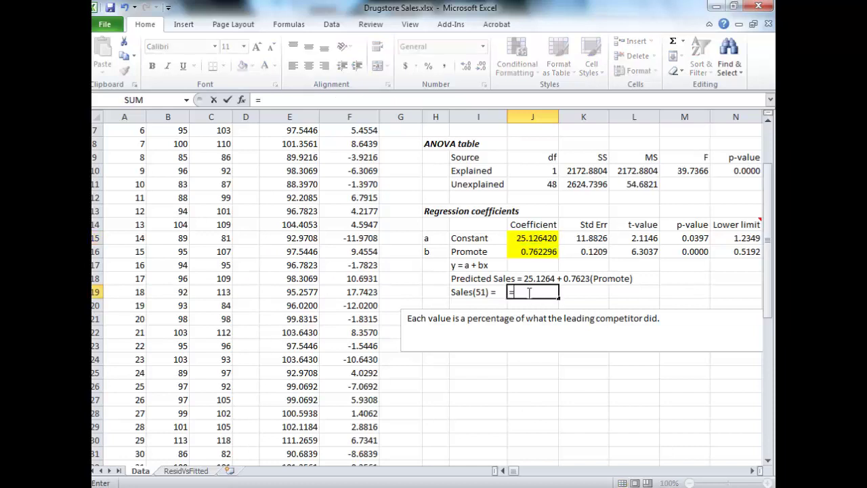
{"action": "left_click", "coordinate": [534, 239]}
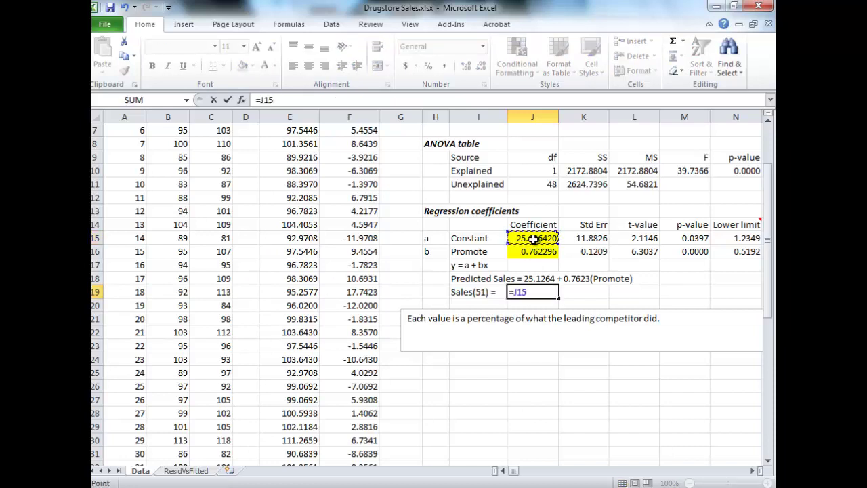
{"action": "type", "text": "+"}
{"action": "left_click", "coordinate": [533, 253]}
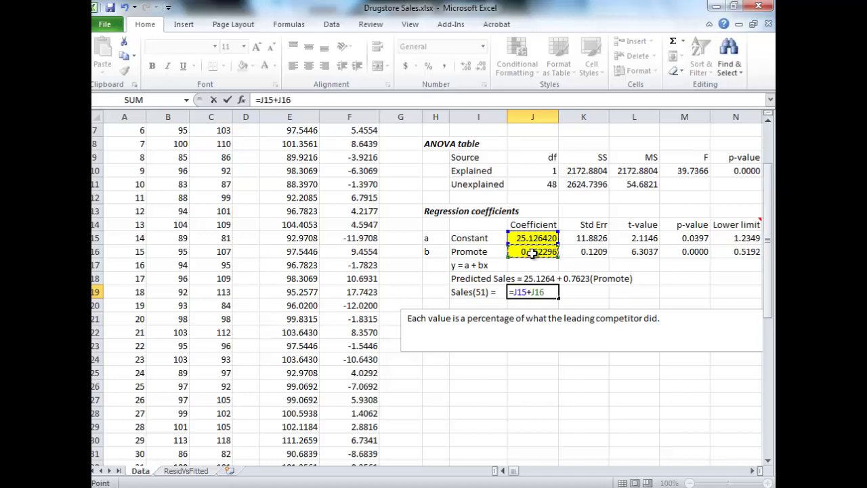
{"action": "type", "text": "*"}
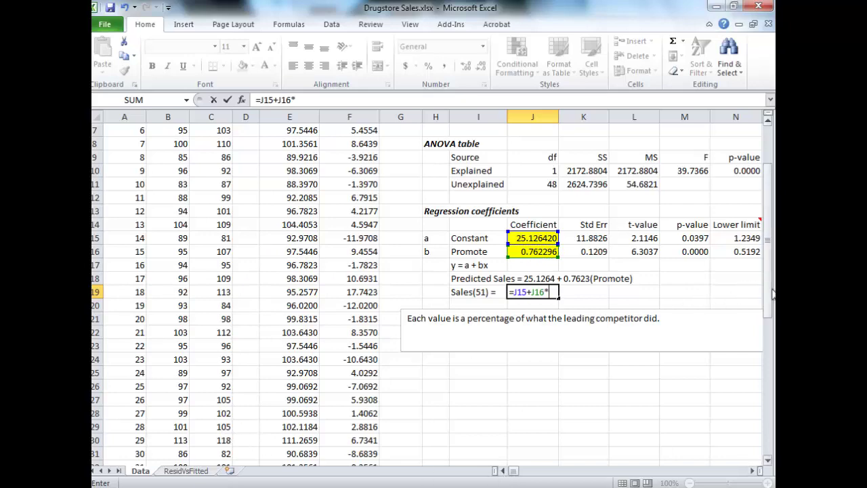
{"action": "left_click_drag", "start_coordinate": [769, 296], "coordinate": [750, 450]}
{"action": "left_click", "coordinate": [167, 440]}
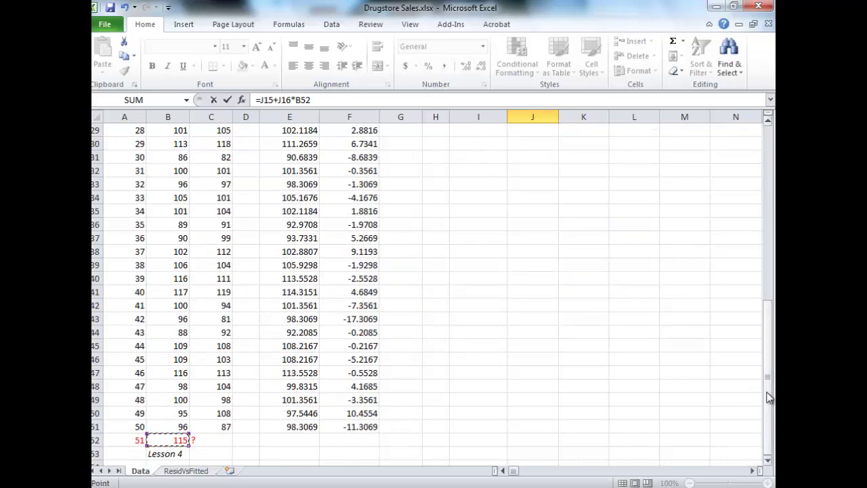
{"action": "left_click_drag", "start_coordinate": [769, 384], "coordinate": [713, 194]}
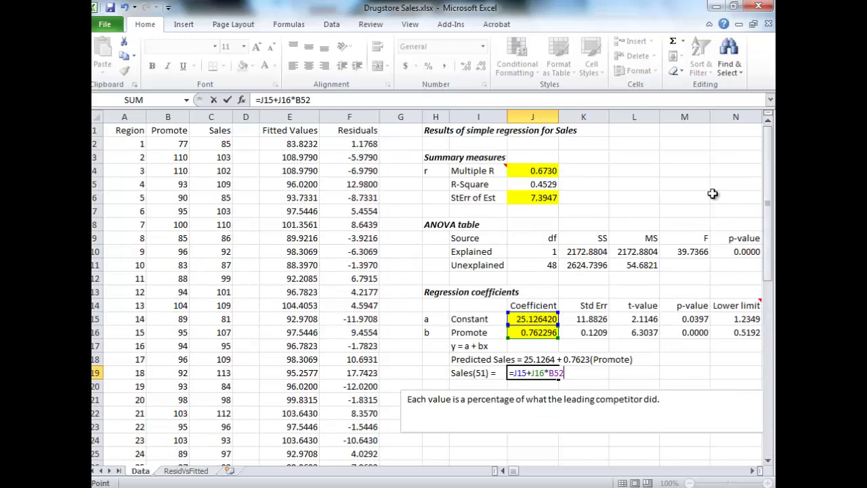
{"action": "key", "text": "Return"}
{"action": "key", "text": "Up"}
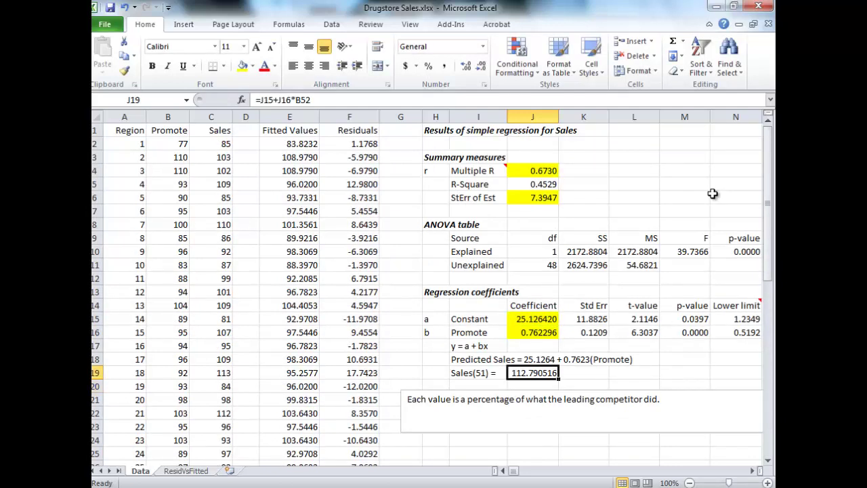
{"action": "left_click", "coordinate": [263, 66]}
Move the percentages note box down to about row 25, clearing space below Sales(51).
{"action": "left_click", "coordinate": [469, 383]}
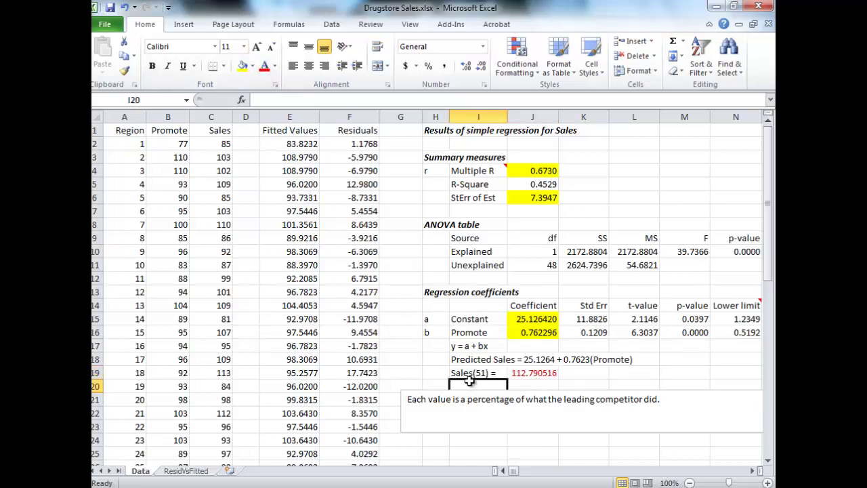
{"action": "left_click", "coordinate": [403, 402]}
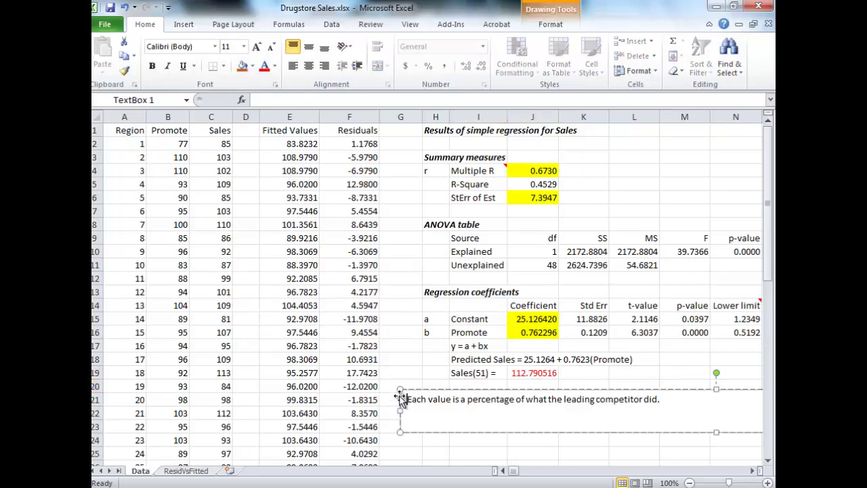
{"action": "left_click_drag", "start_coordinate": [399, 396], "coordinate": [392, 456]}
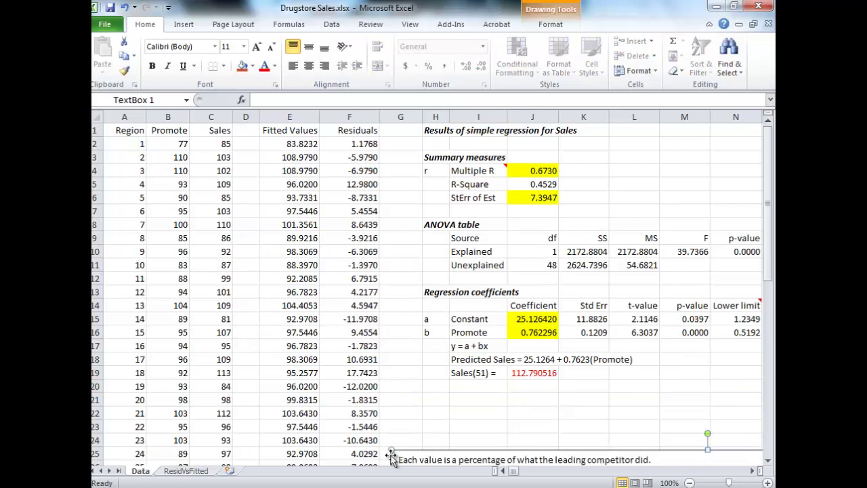
{"action": "left_click", "coordinate": [476, 390]}
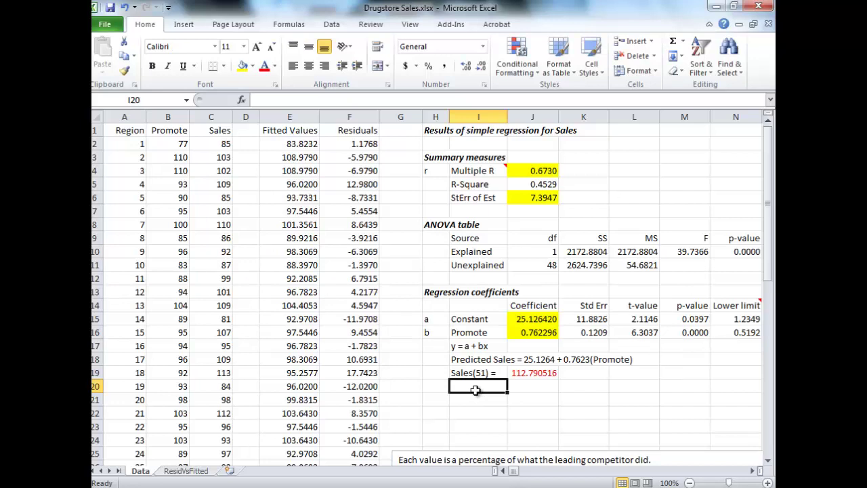
Enter '95% confidence interval' in I20, with 'Lower limit' in I21 and 'Upper Limit' in J21.
{"action": "type", "text": "95A"}
{"action": "key", "text": "BackSpace"}
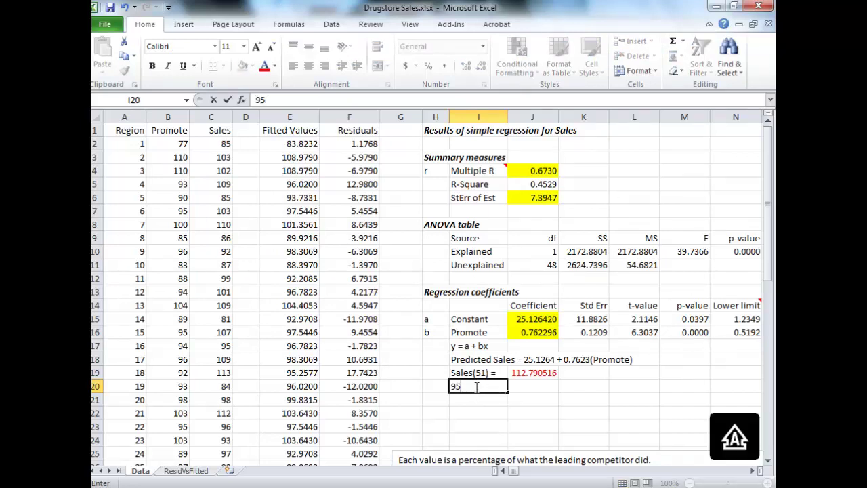
{"action": "type", "text": "% confid"}
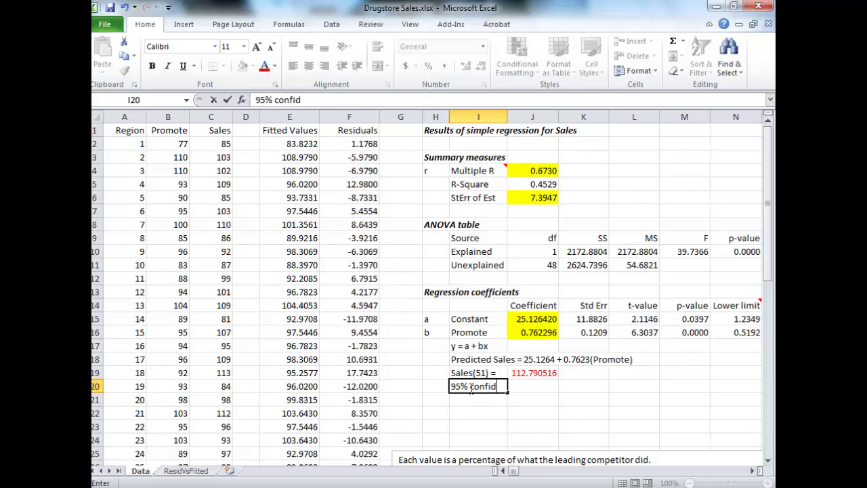
{"action": "type", "text": "ence interval"}
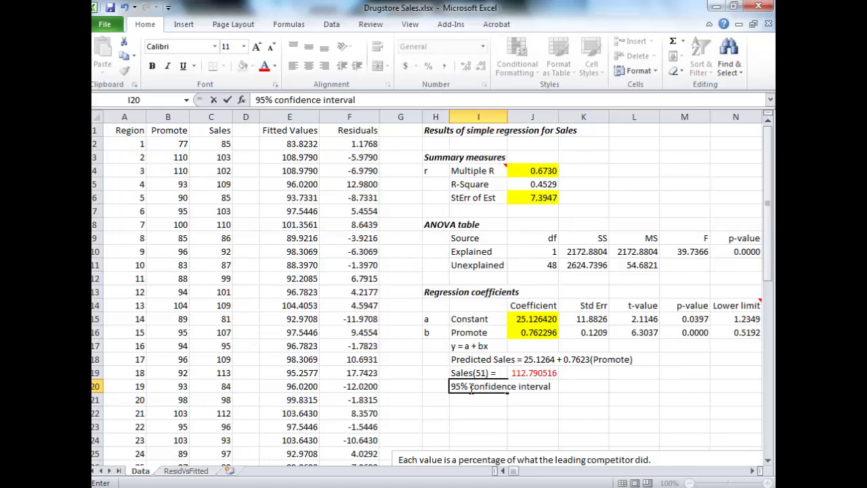
{"action": "key", "text": "Return"}
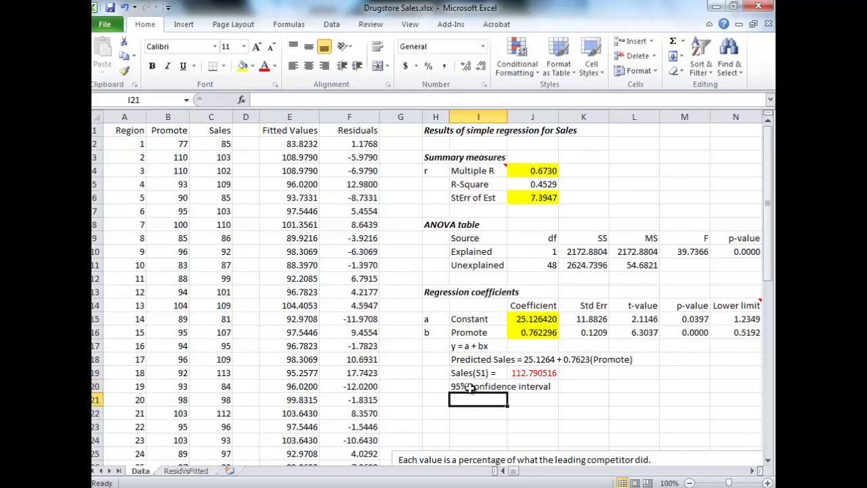
{"action": "type", "text": "L"}
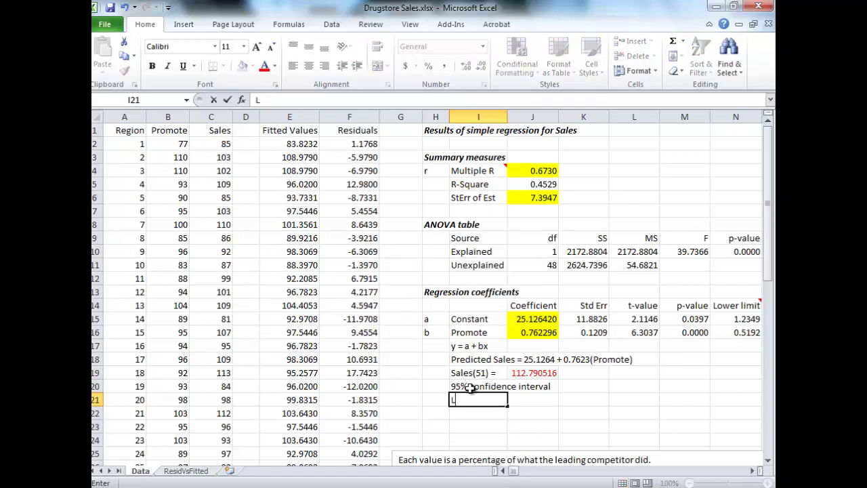
{"action": "type", "text": "ower limit"}
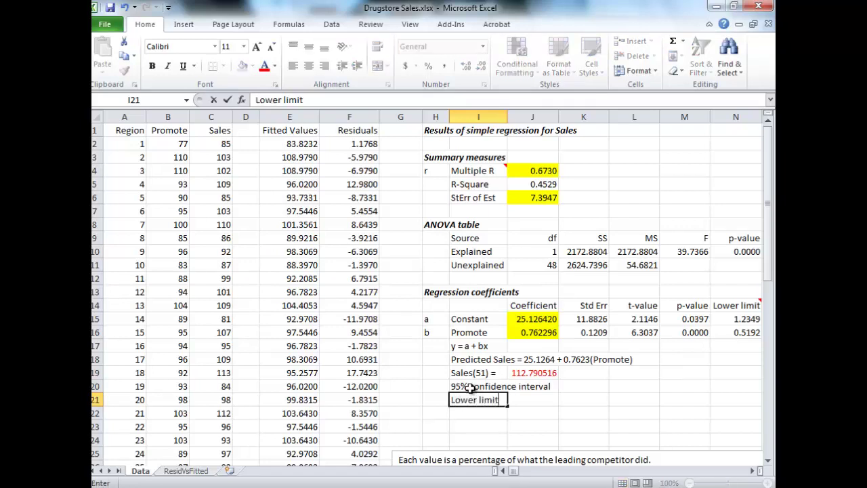
{"action": "key", "text": "Tab"}
{"action": "type", "text": "Uppe"}
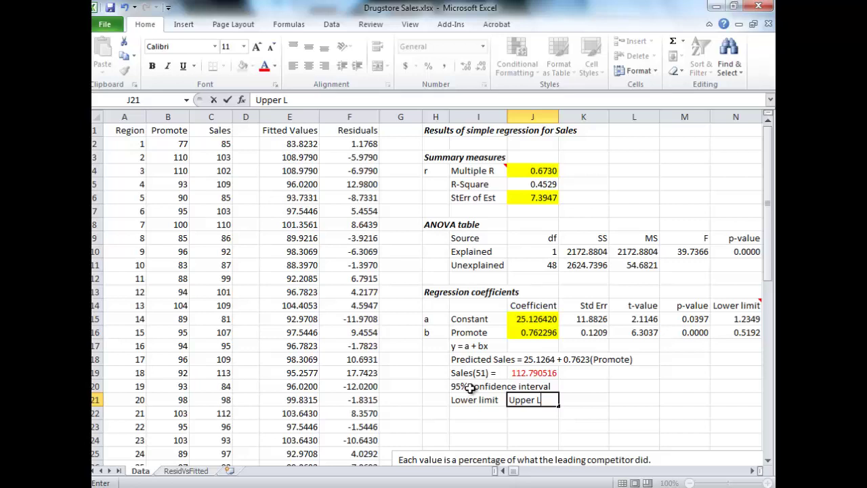
{"action": "type", "text": "imit"}
{"action": "key", "text": "Return"}
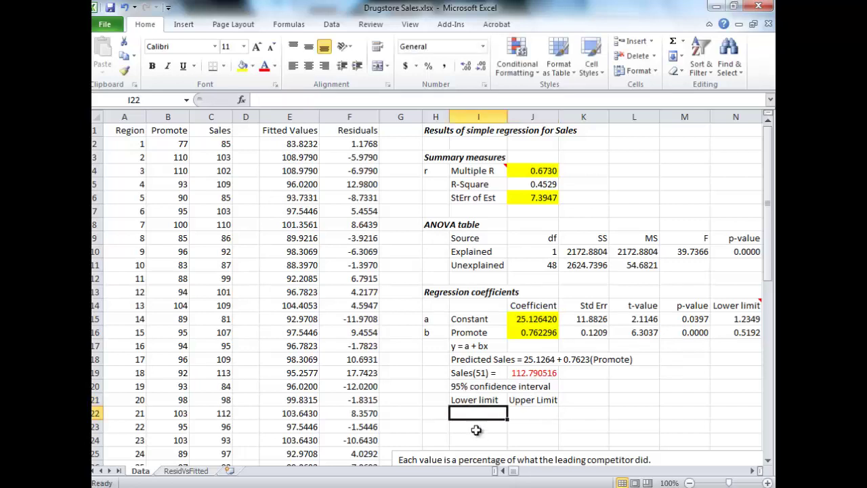
Enter the lower limit in I22 as =J19-2*J6, giving 98.00104995.
{"action": "type", "text": "="}
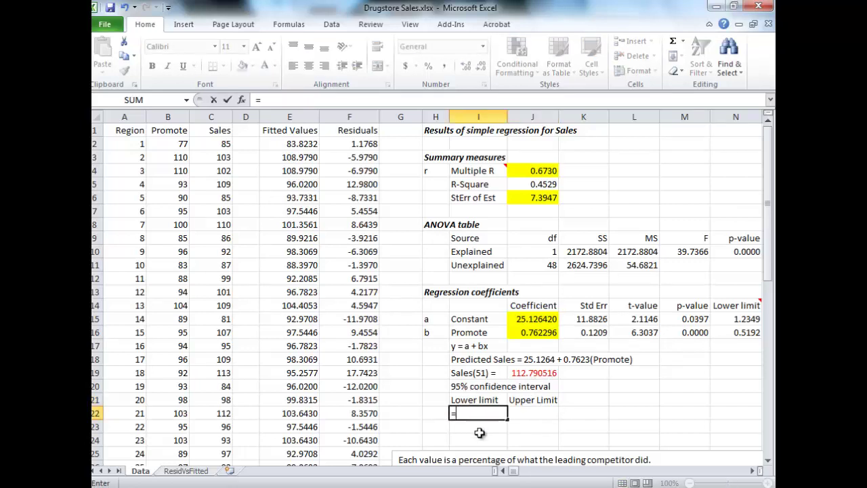
{"action": "left_click", "coordinate": [535, 374]}
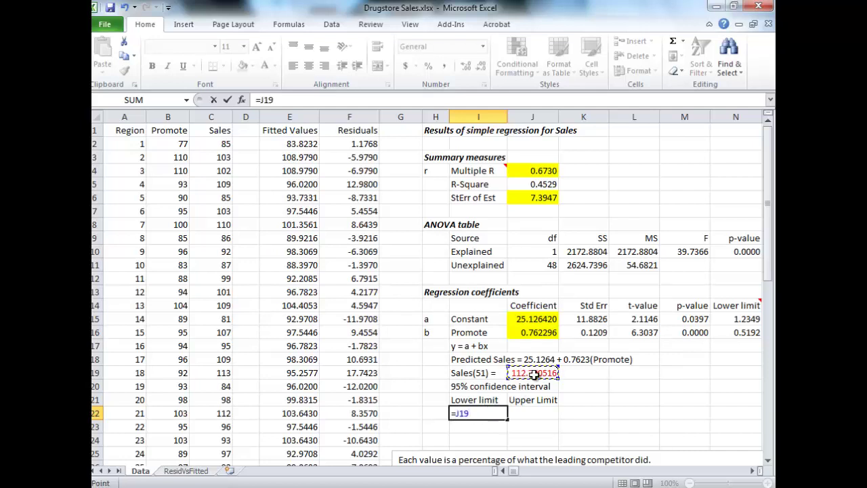
{"action": "type", "text": "-"}
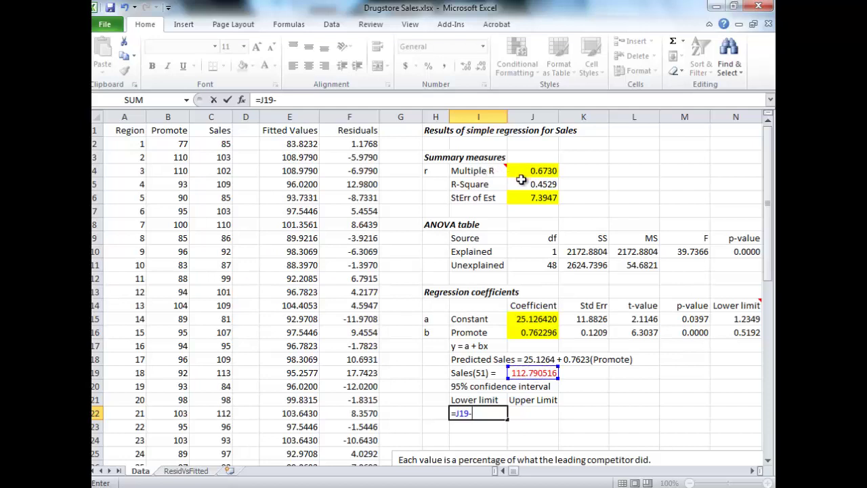
{"action": "type", "text": "2*"}
{"action": "left_click", "coordinate": [520, 199]}
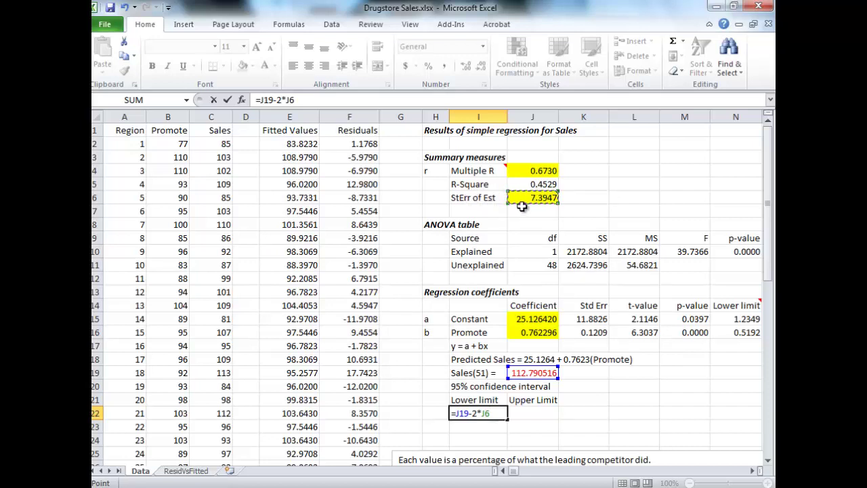
{"action": "key", "text": "ctrl+Return"}
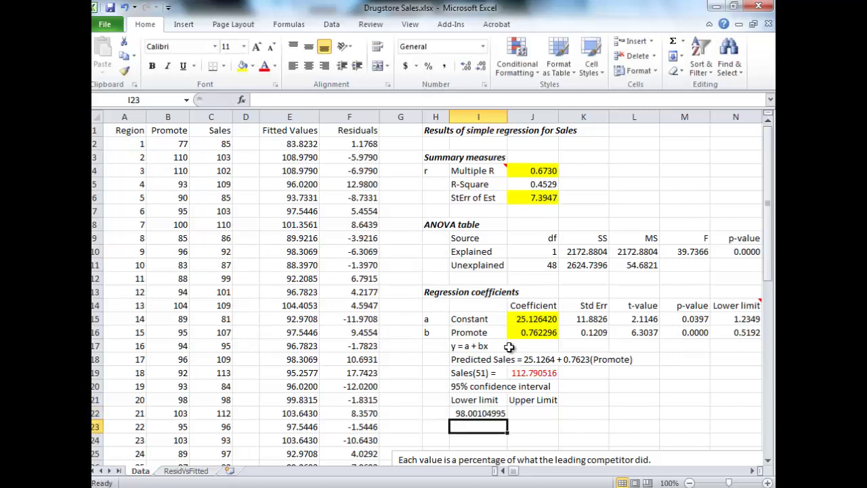
Enter the upper limit in J22 as J19 plus 2 times J6, giving 127.579982, and select I22:J22.
{"action": "key", "text": "Right"}
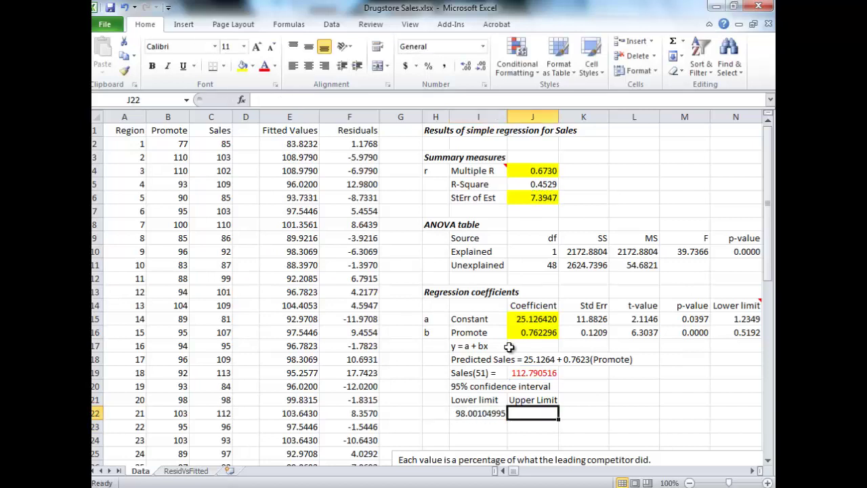
{"action": "type", "text": "="}
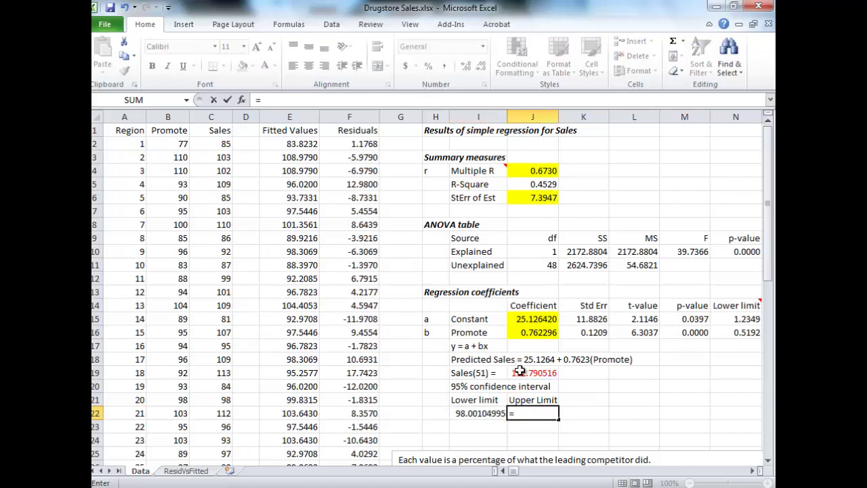
{"action": "left_click", "coordinate": [519, 372]}
{"action": "type", "text": "+2*"}
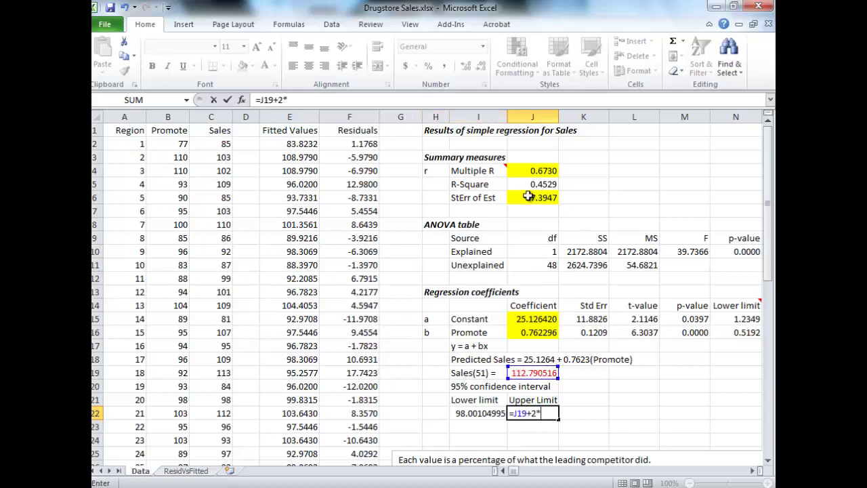
{"action": "left_click", "coordinate": [533, 195]}
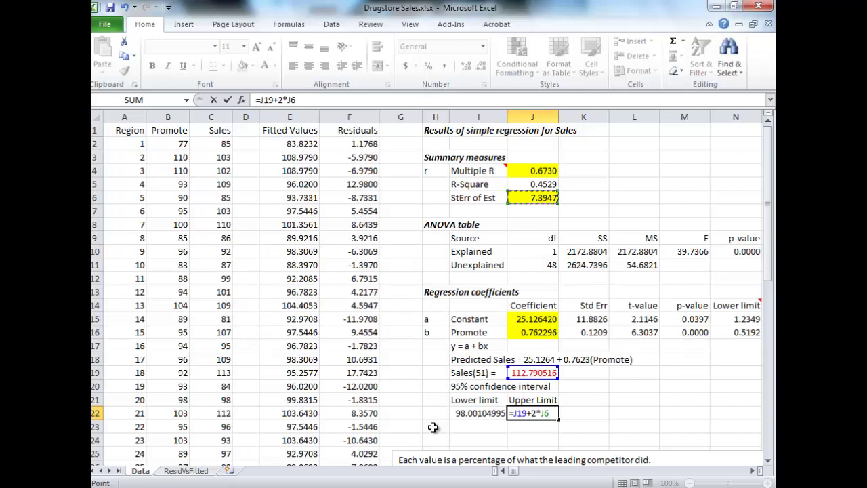
{"action": "key", "text": "Return"}
{"action": "key", "text": "Left"}
{"action": "key", "text": "Up"}
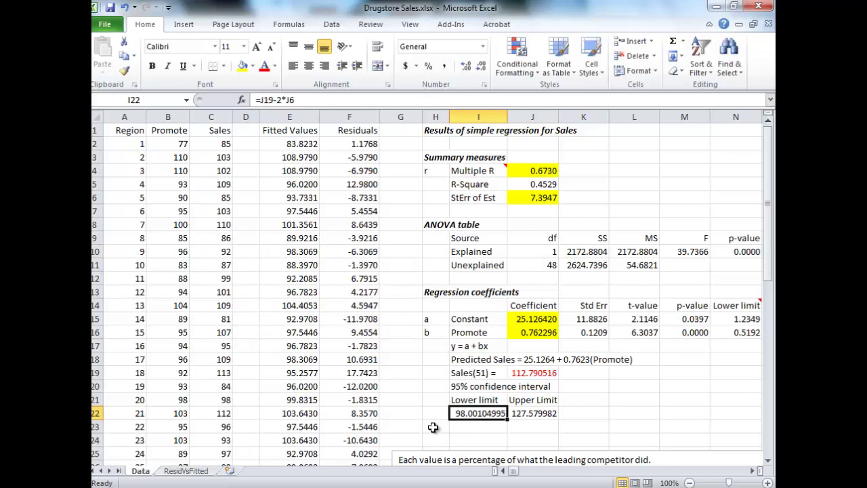
{"action": "key", "text": "shift+Right"}
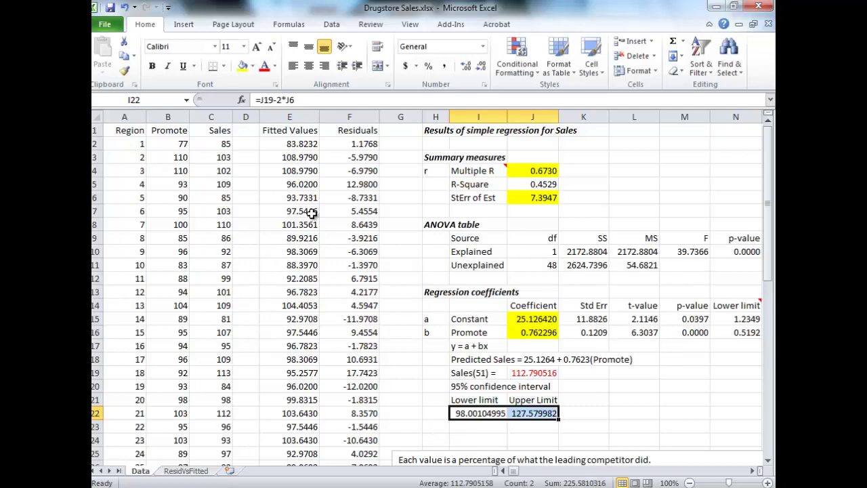
Colour the I22:J22 limits and the I20 heading light blue, and turn on italics in I23.
{"action": "left_click", "coordinate": [274, 65]}
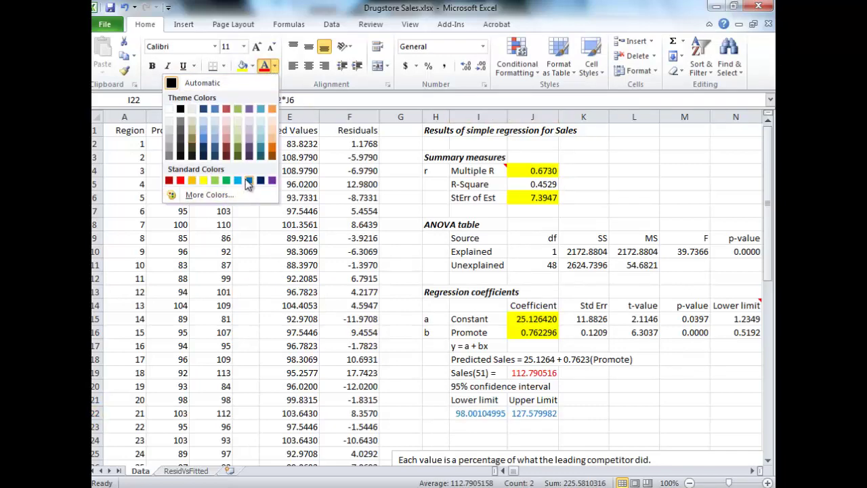
{"action": "left_click", "coordinate": [214, 133]}
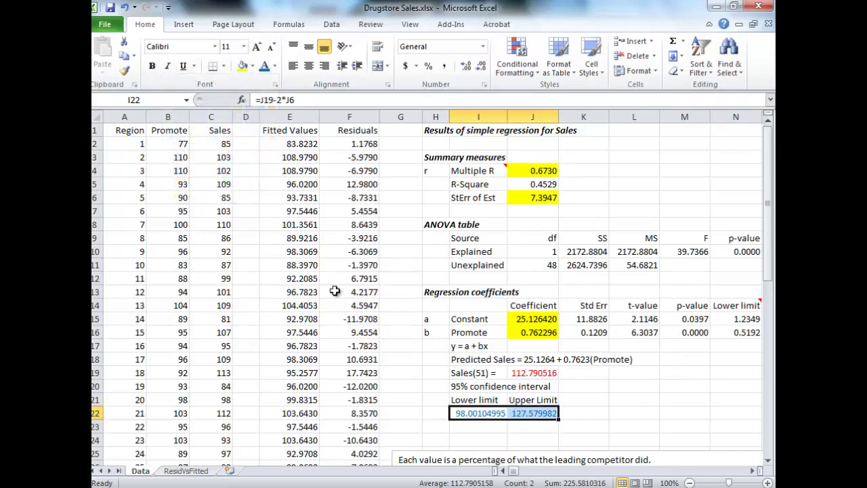
{"action": "left_click", "coordinate": [457, 386]}
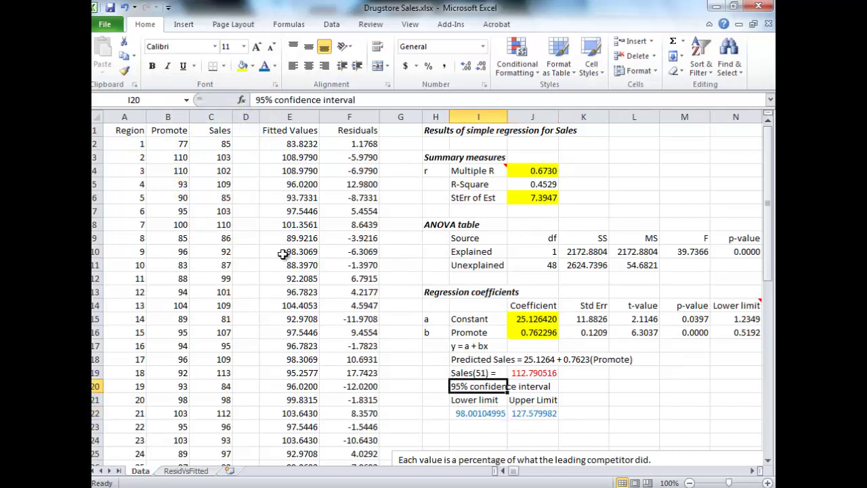
{"action": "left_click", "coordinate": [265, 68]}
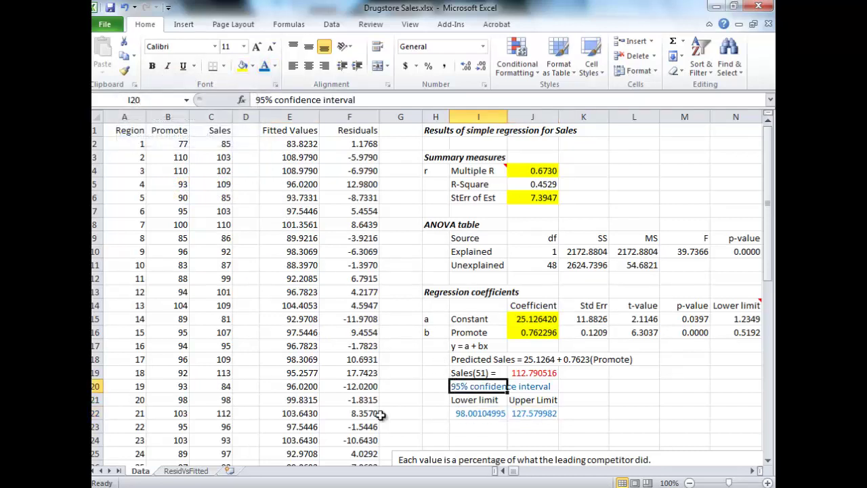
{"action": "left_click", "coordinate": [473, 427]}
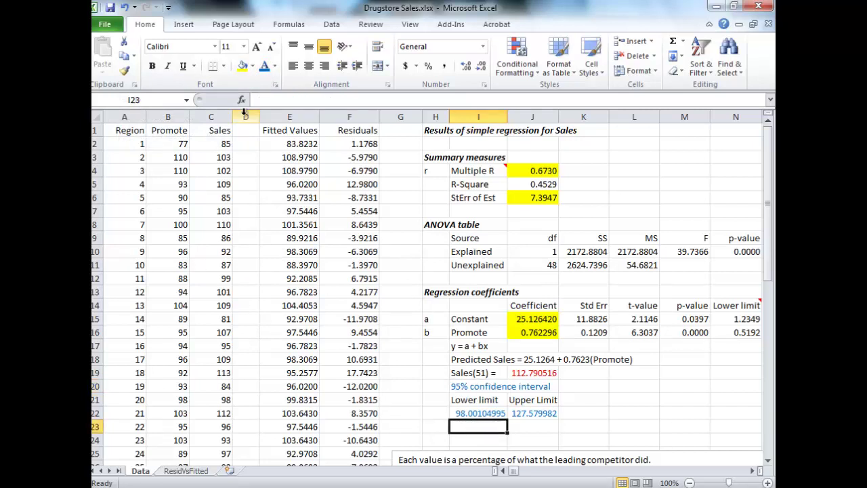
{"action": "left_click", "coordinate": [168, 66]}
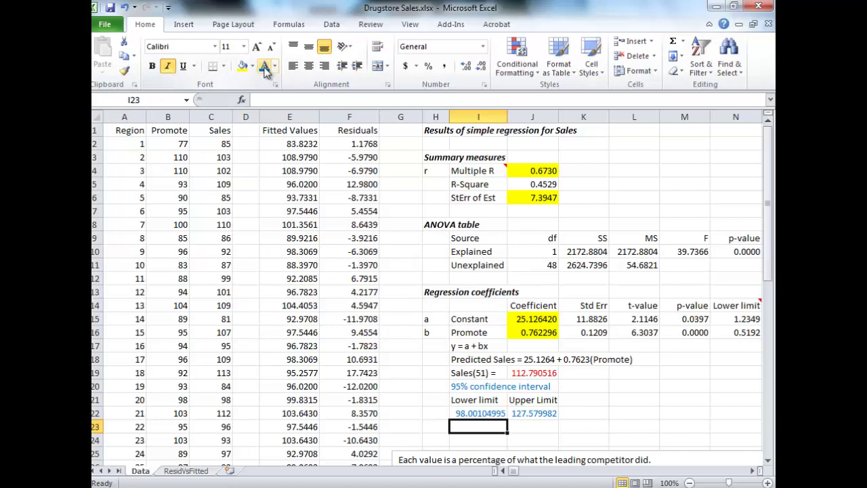
Write 'I am 95% confident that the true Sales % in region 51 is between 98% and 127.58%.' across I23:I24, with I24 in blue italics.
{"action": "type", "text": "I am "}
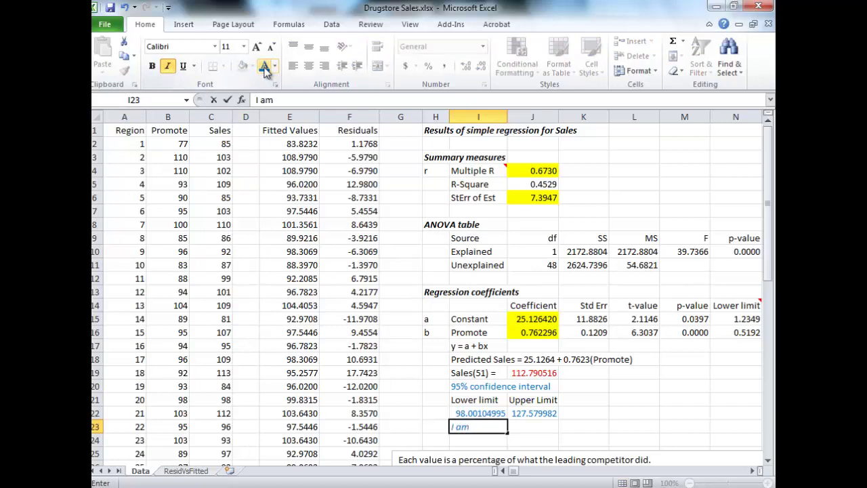
{"action": "type", "text": "95% confide"}
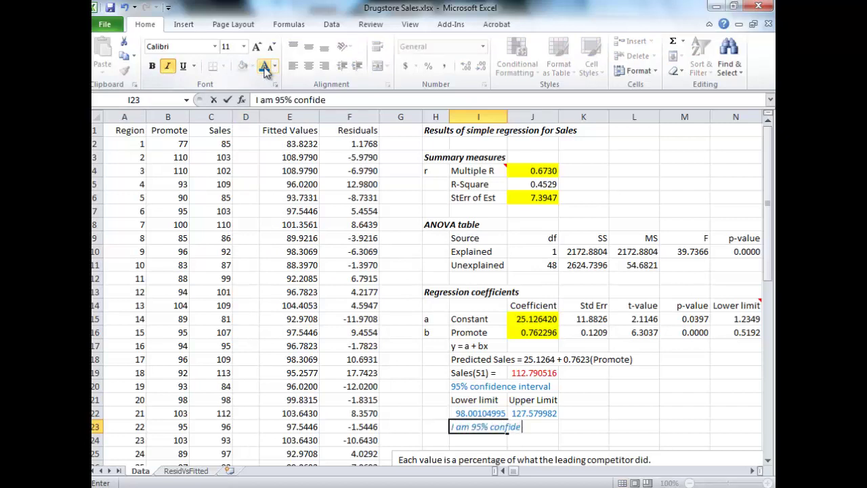
{"action": "type", "text": "nt that the "}
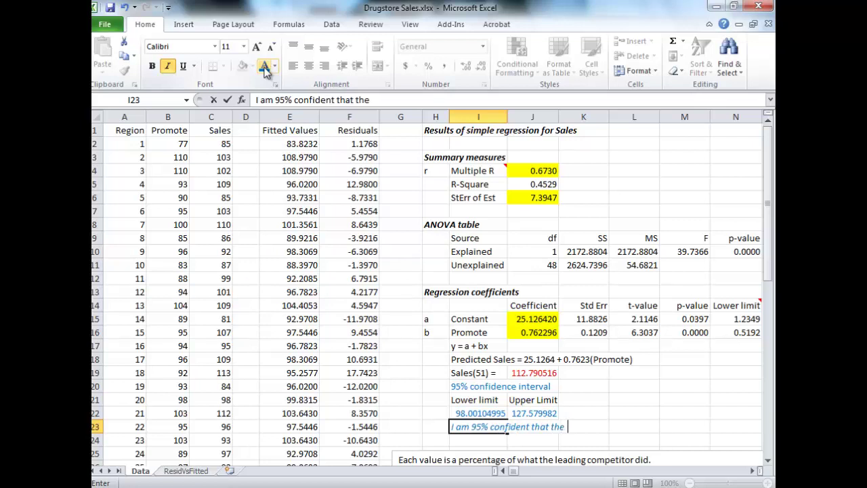
{"action": "type", "text": "true Sal"}
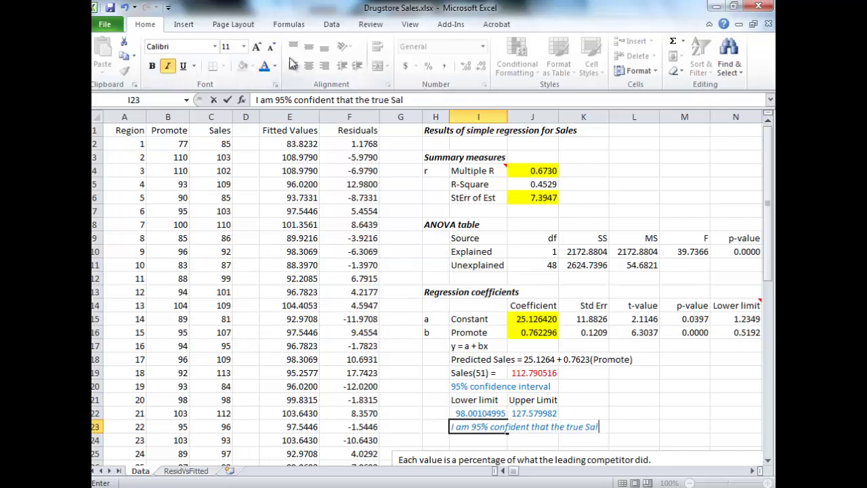
{"action": "type", "text": "es % in region"}
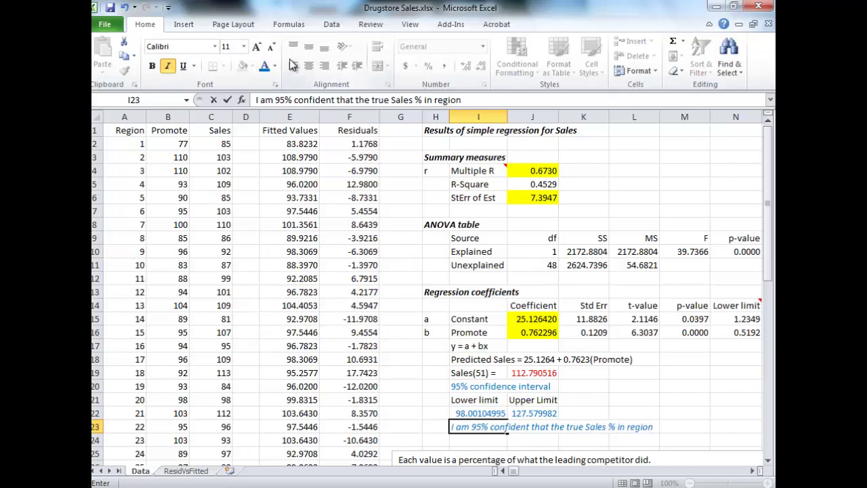
{"action": "type", "text": " 51 is between"}
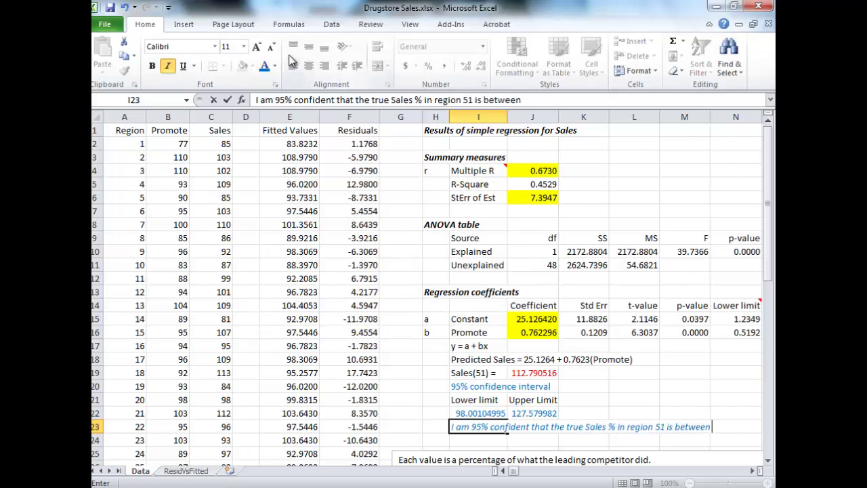
{"action": "key", "text": "Return"}
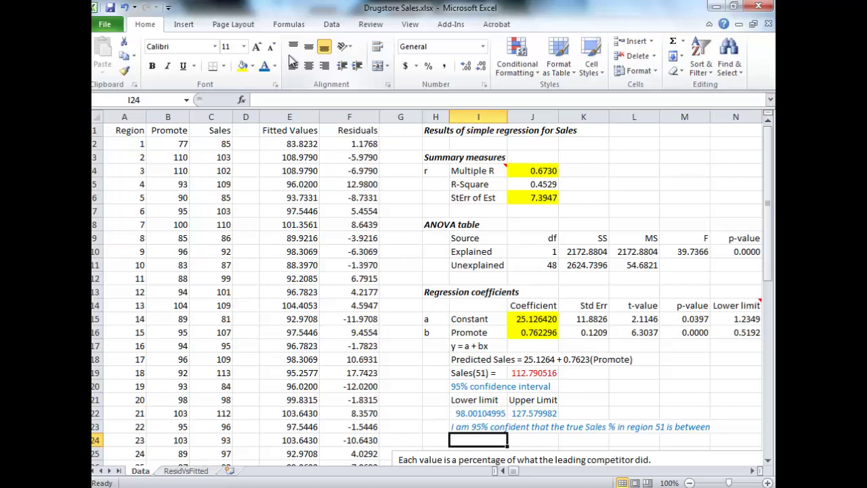
{"action": "type", "text": "95"}
{"action": "key", "text": "BackSpace"}
{"action": "type", "text": "8% and "}
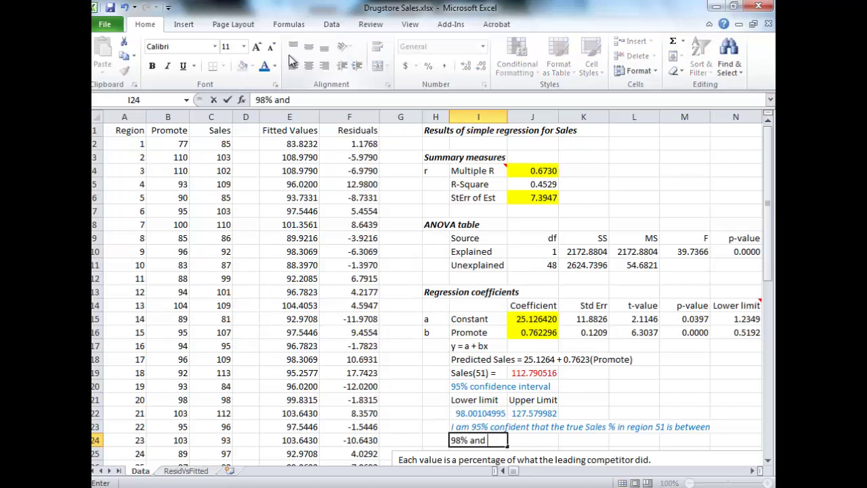
{"action": "type", "text": "127.58%"}
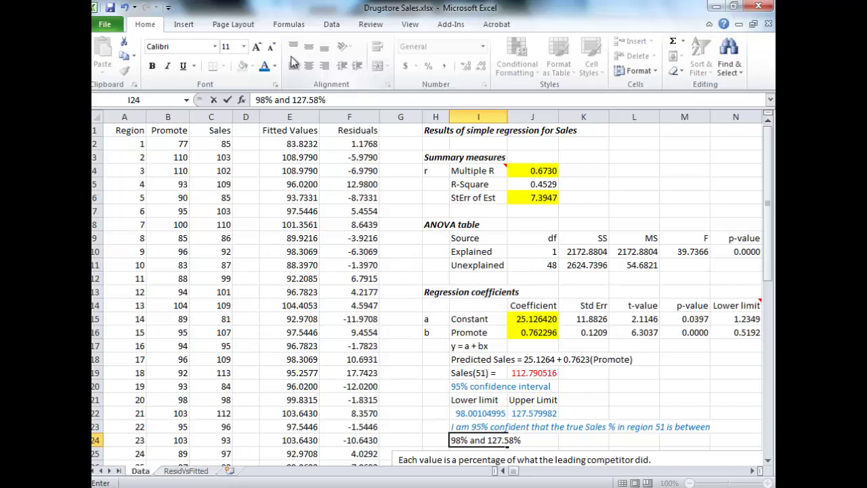
{"action": "type", "text": "."}
{"action": "key", "text": "ctrl+Return"}
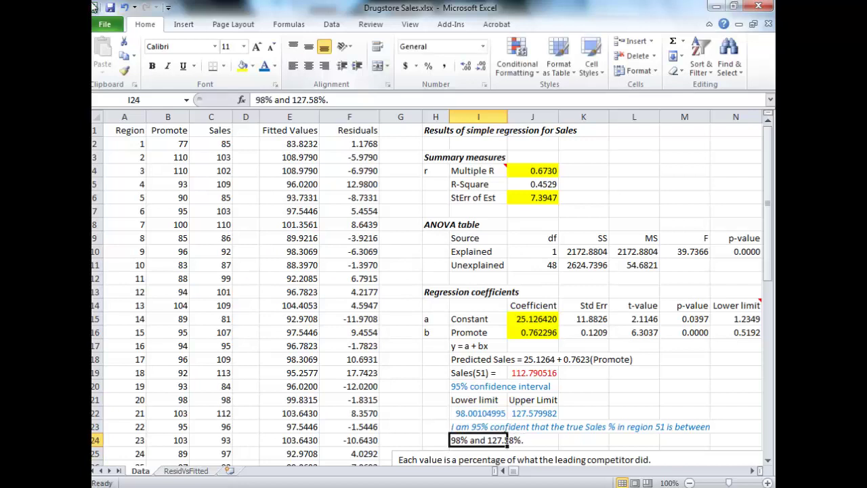
{"action": "left_click", "coordinate": [265, 66]}
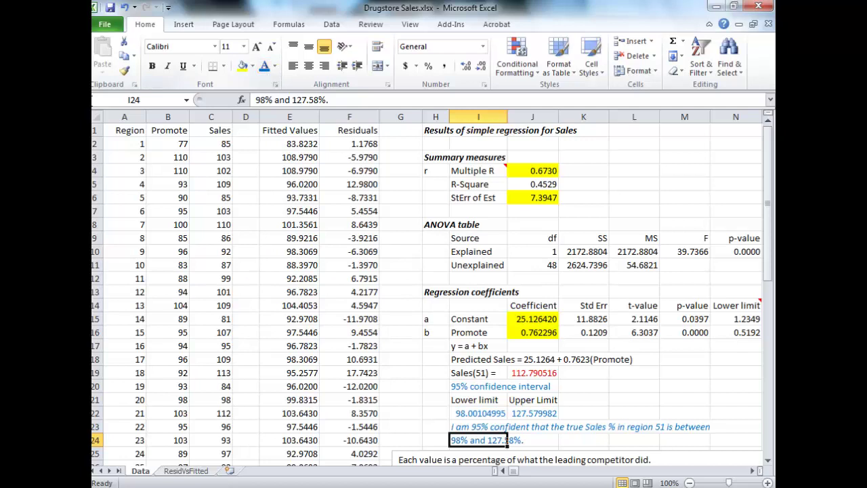
{"action": "left_click", "coordinate": [167, 66]}
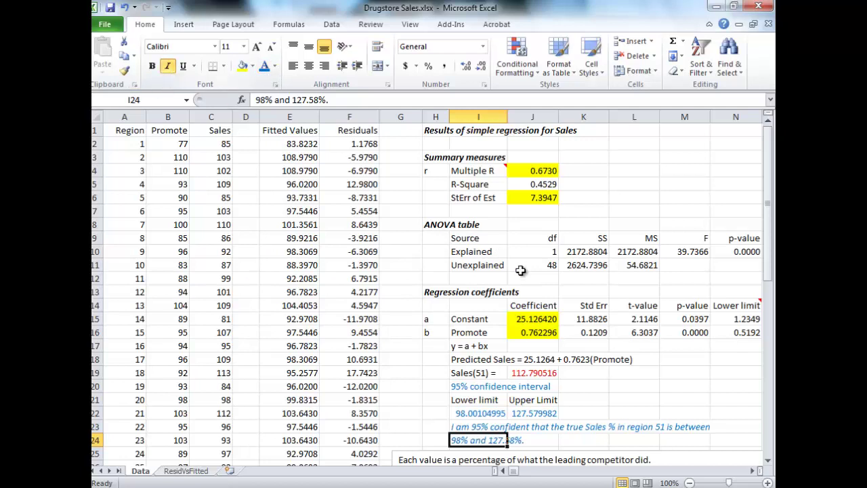
{"action": "left_click", "coordinate": [637, 398]}
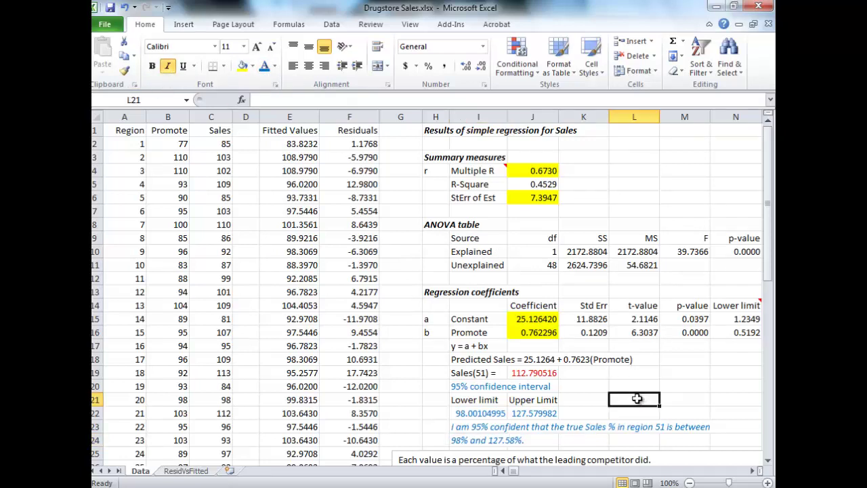
{"action": "left_click", "coordinate": [547, 370]}
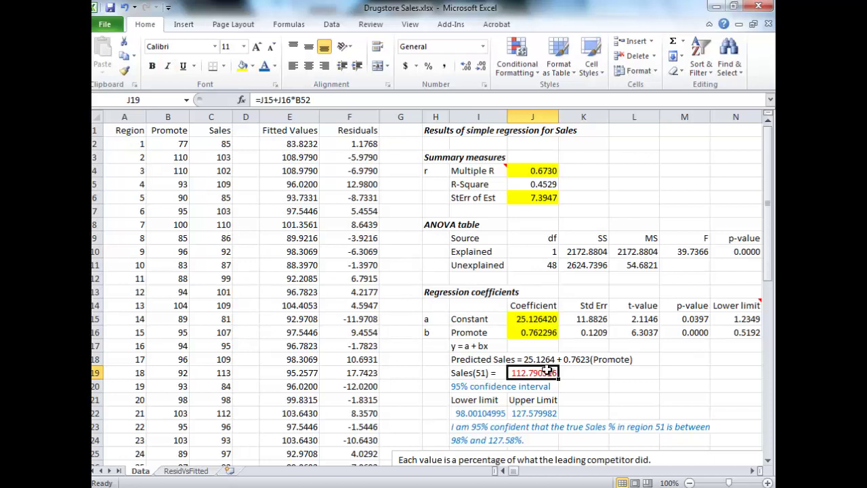